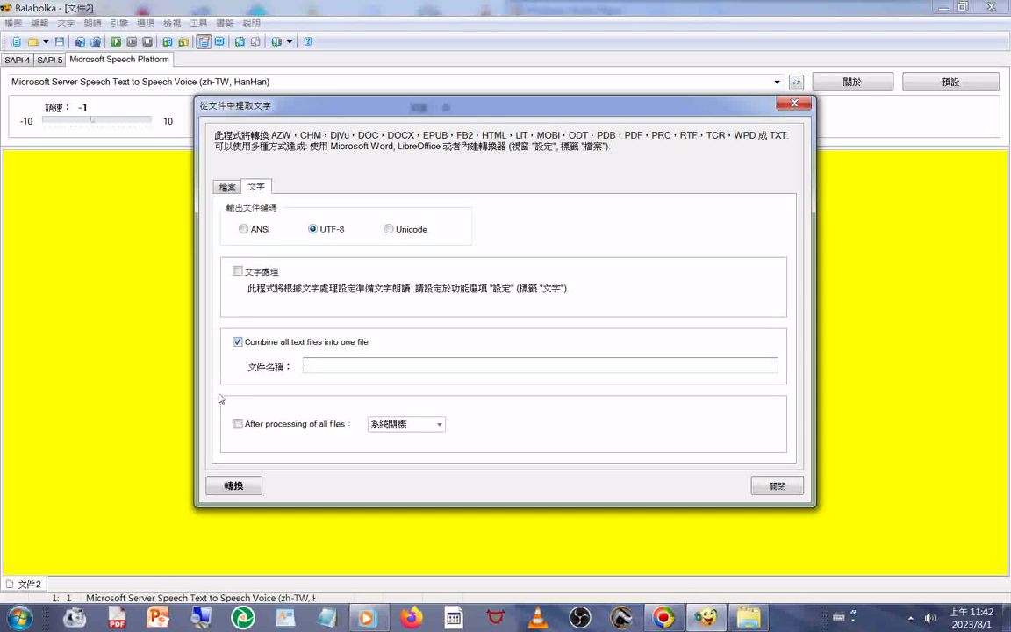
Step: Set the output text encoding to Unicode and browse to drive H: for source files to add
left_click(390, 230)
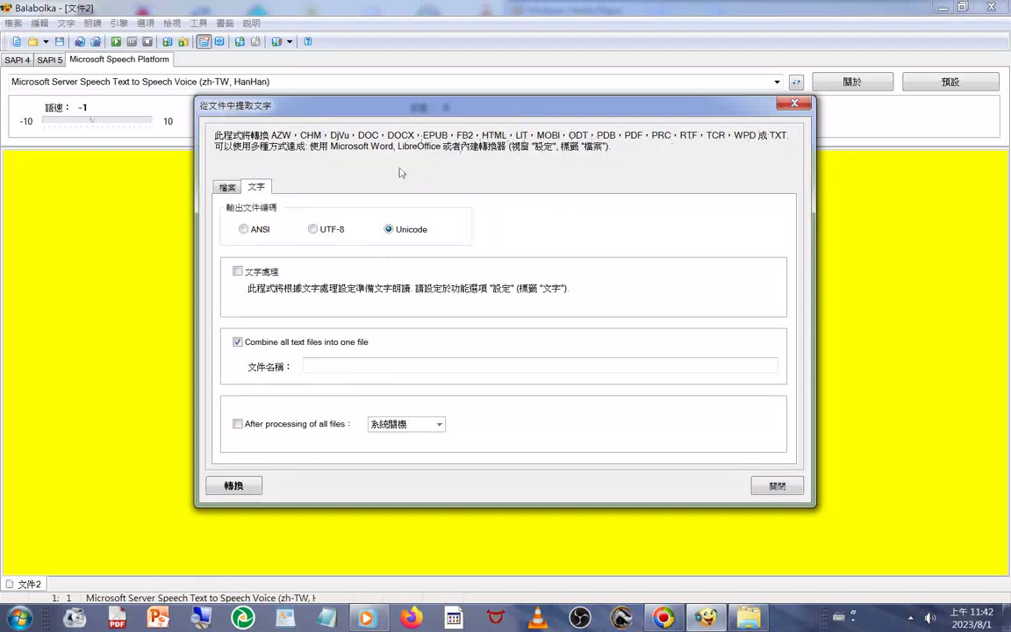
left_click(223, 186)
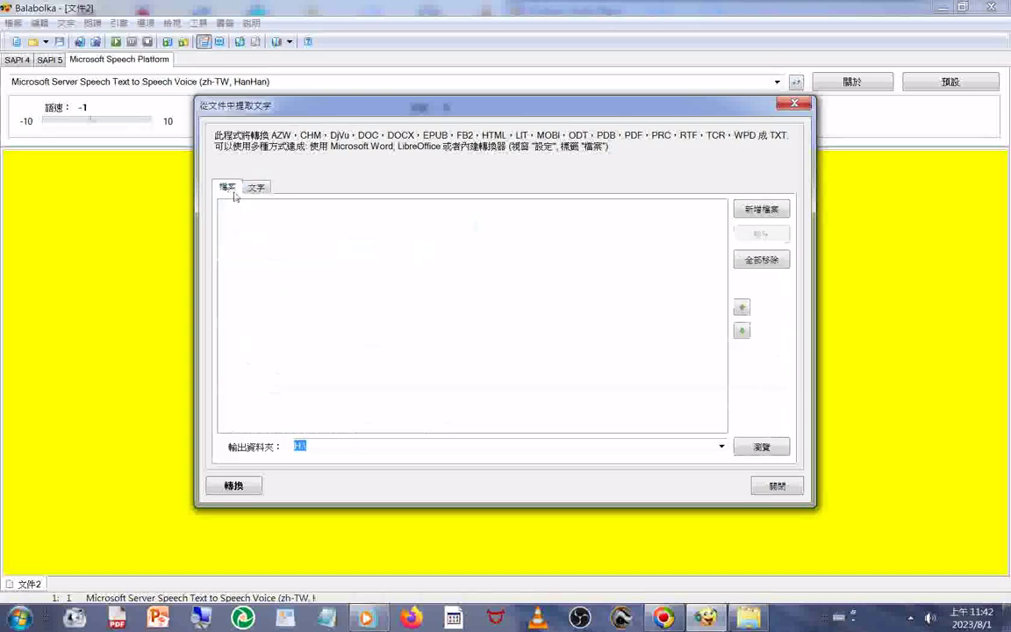
left_click(758, 216)
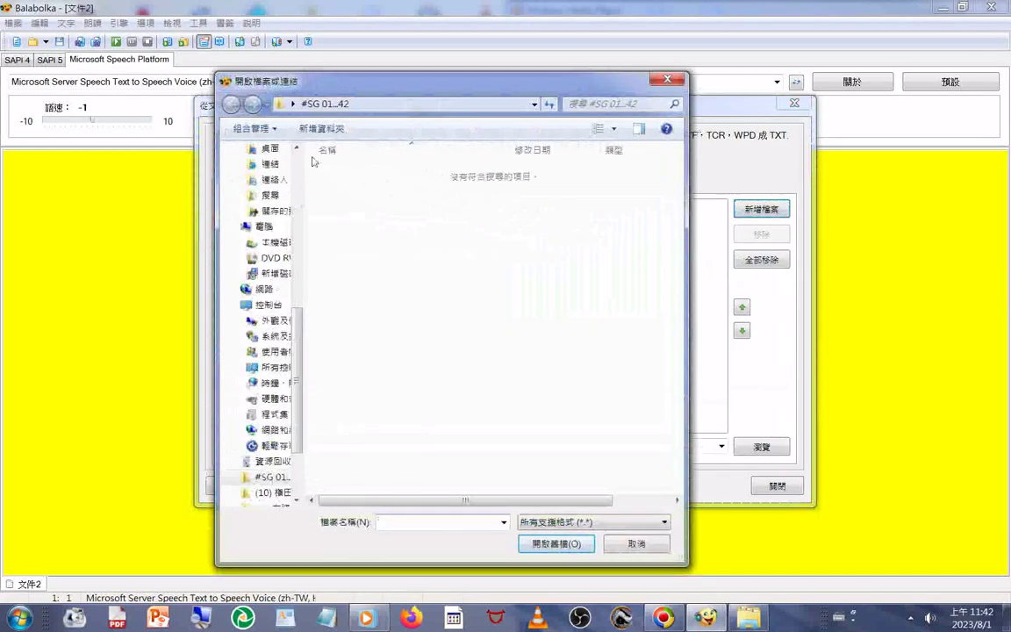
scroll(303, 474, "down", 2)
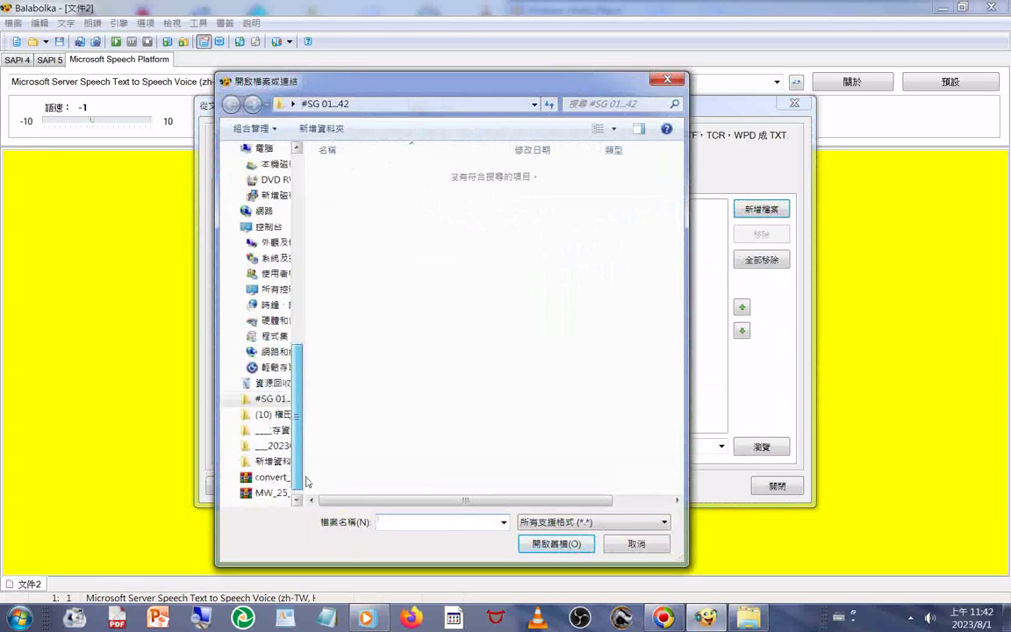
scroll(270, 434, "down", 1)
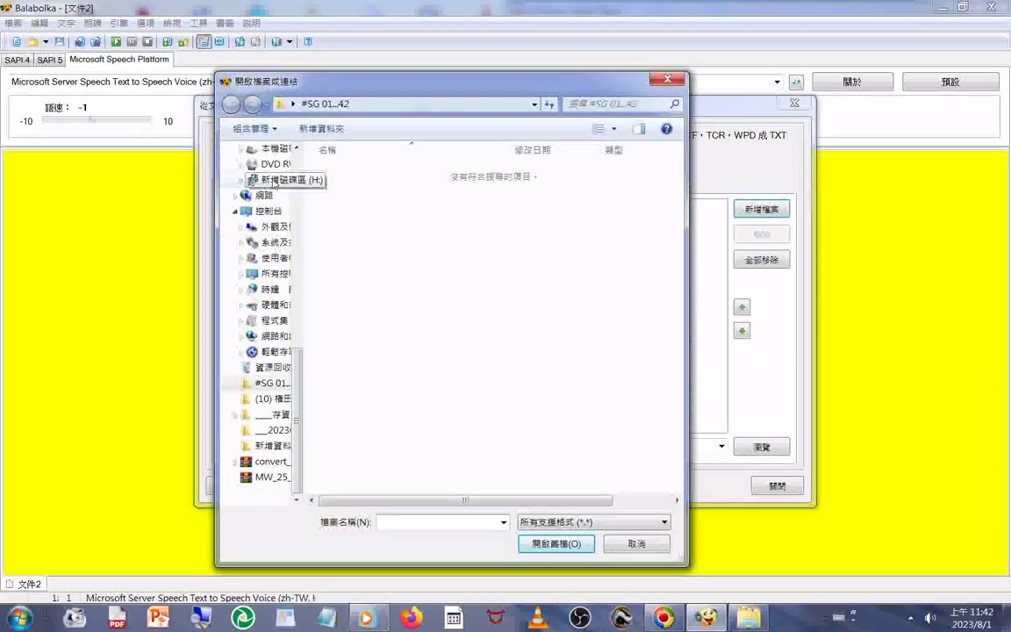
left_click(272, 179)
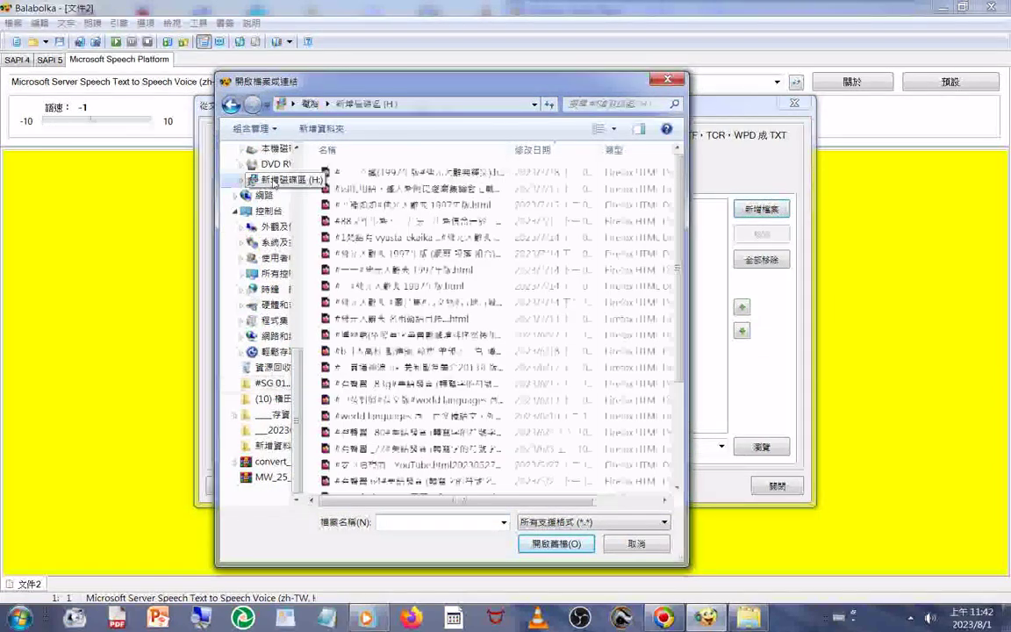
Step: Sort the contents of drive H: by modified date
right_click(311, 214)
mouse_move(349, 238)
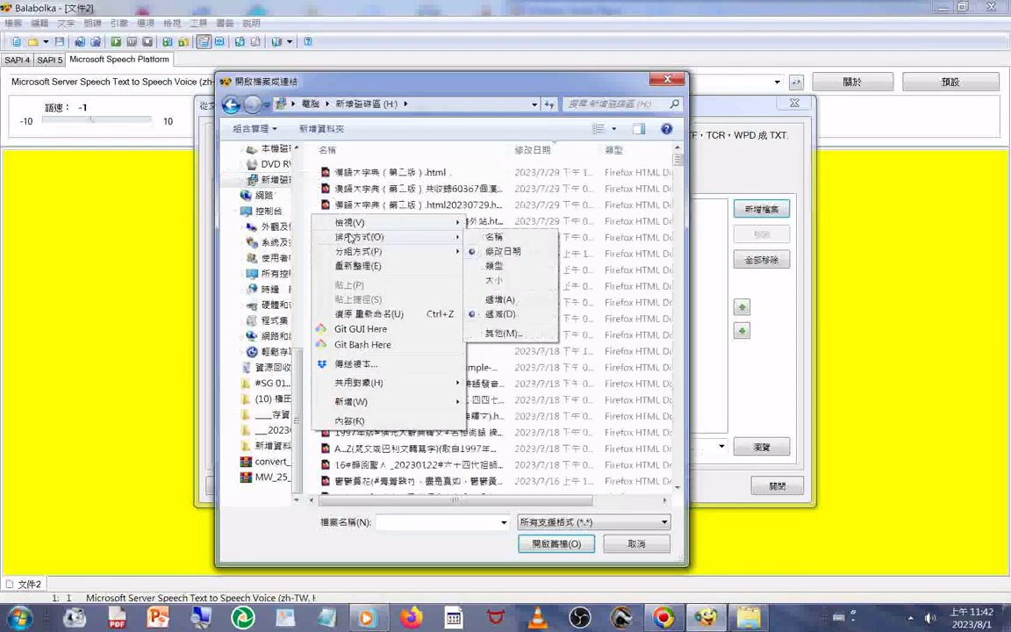
left_click(505, 252)
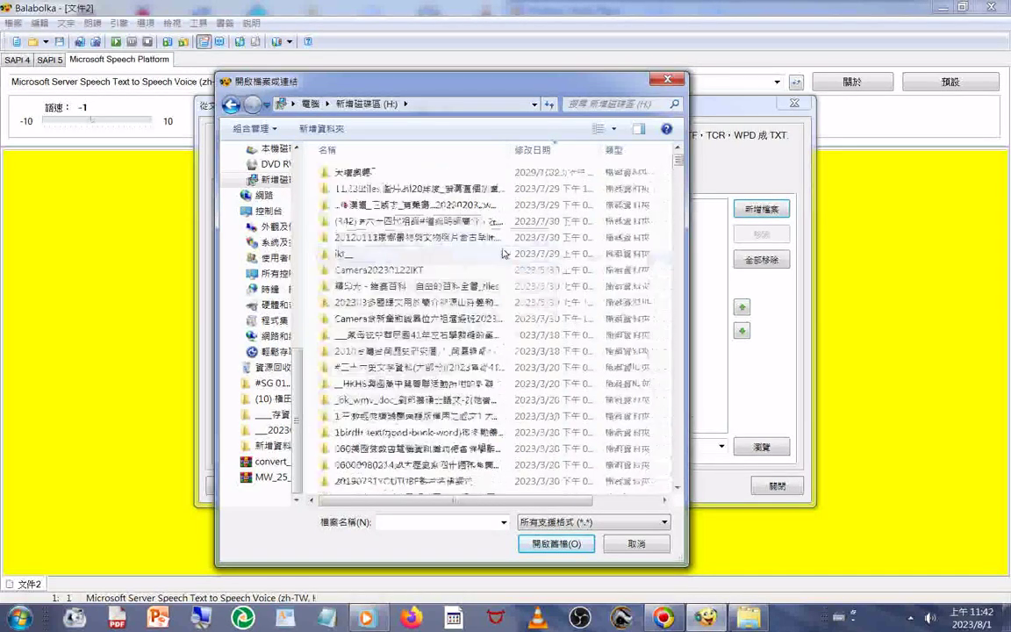
Step: Find and open the html_ folder among the folders on drive H:
scroll(373, 259, "down", 8)
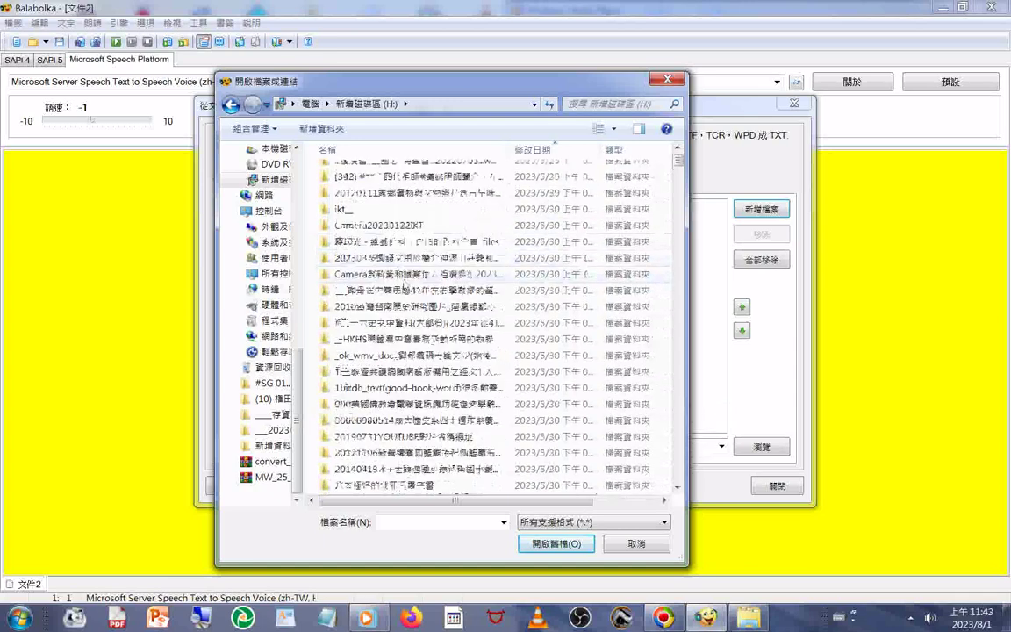
scroll(409, 290, "up", 2)
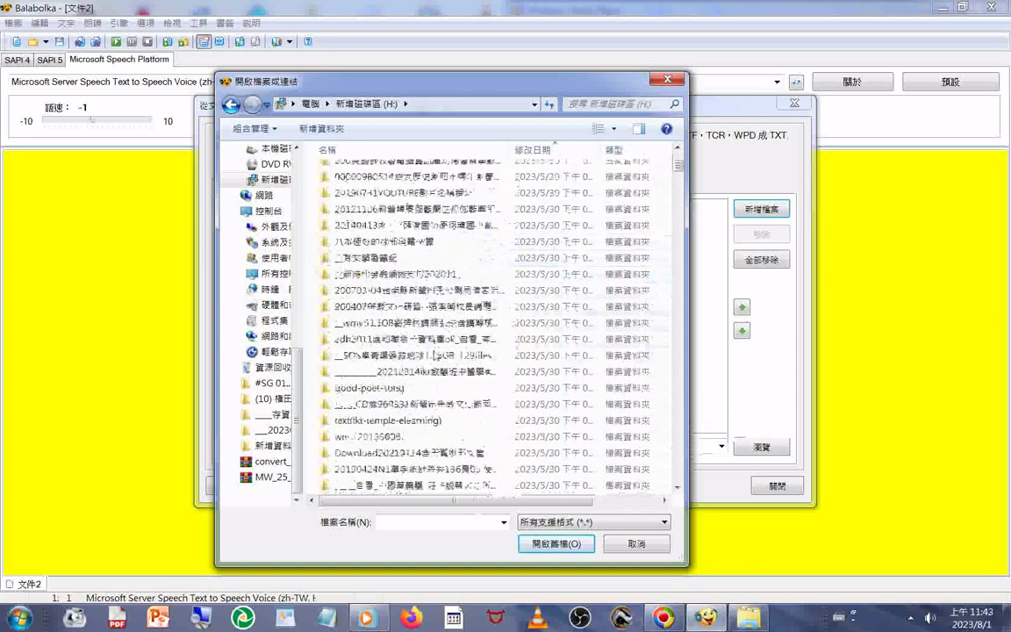
scroll(437, 355, "down", 8)
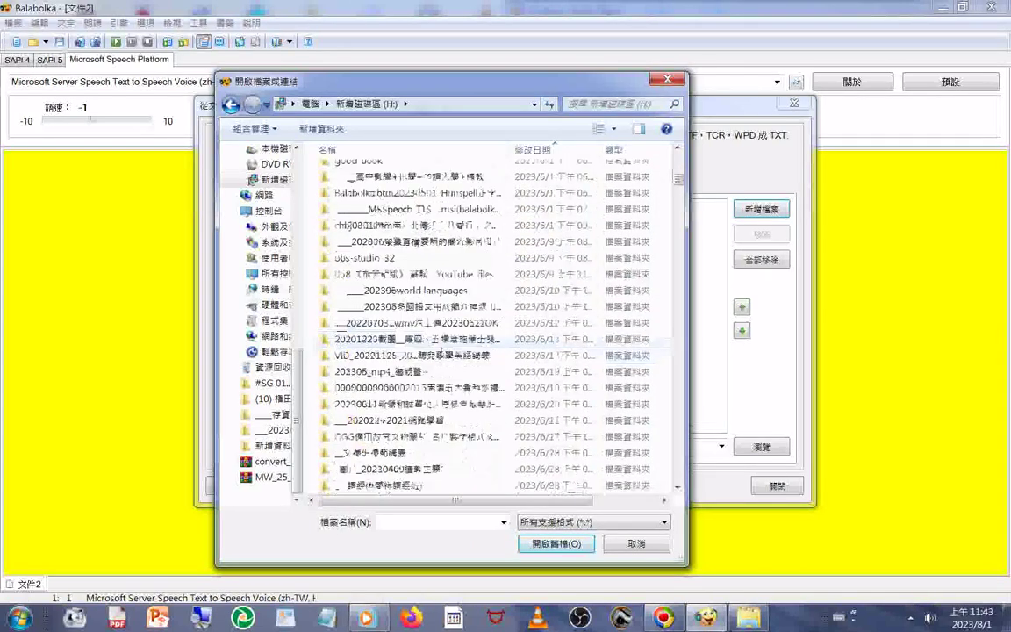
scroll(443, 352, "down", 8)
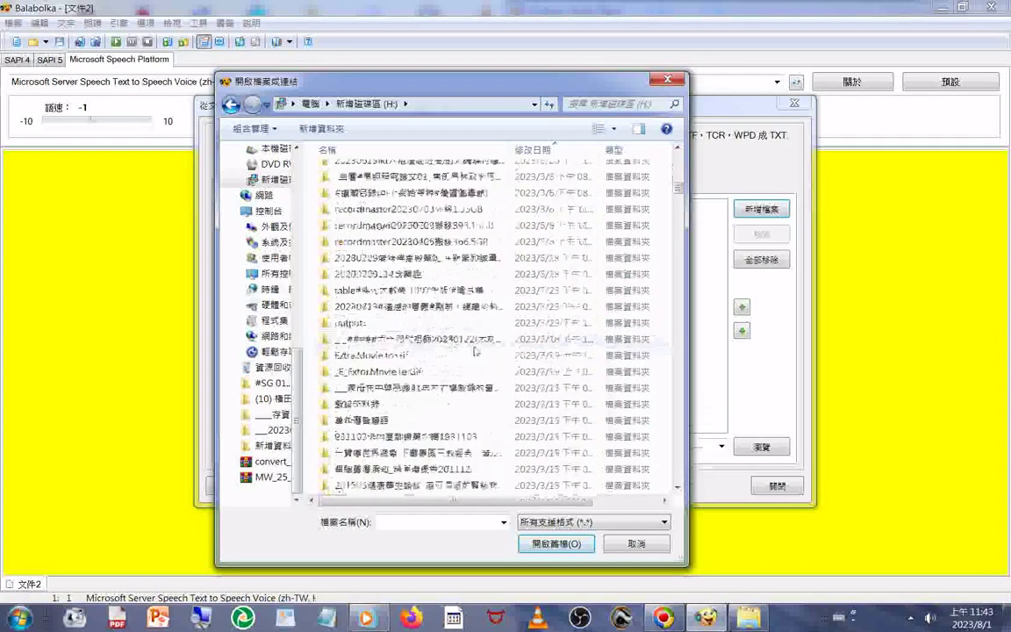
scroll(472, 358, "down", 8)
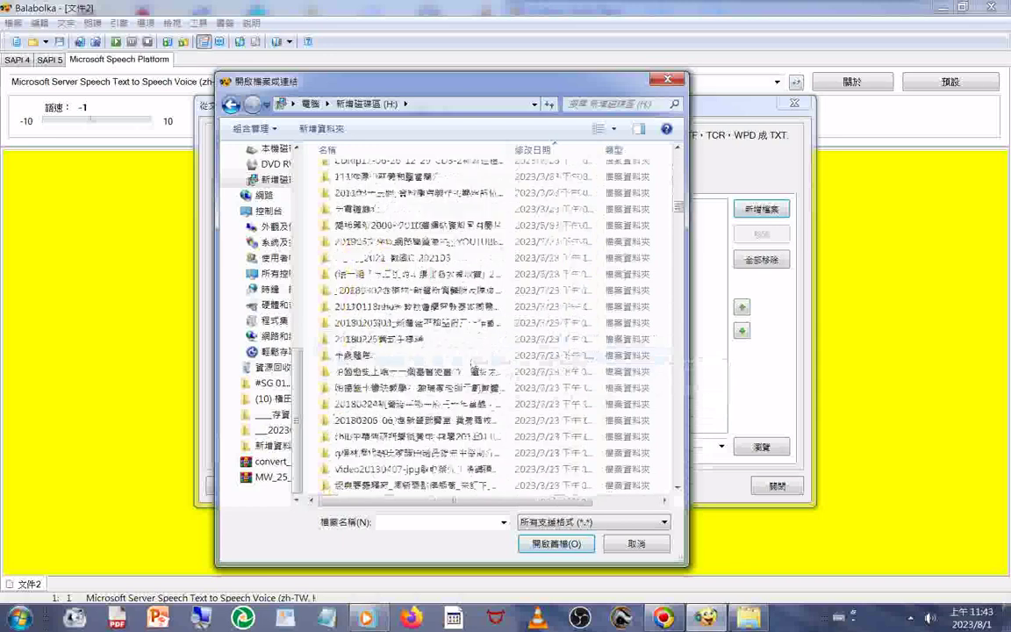
scroll(471, 363, "down", 8)
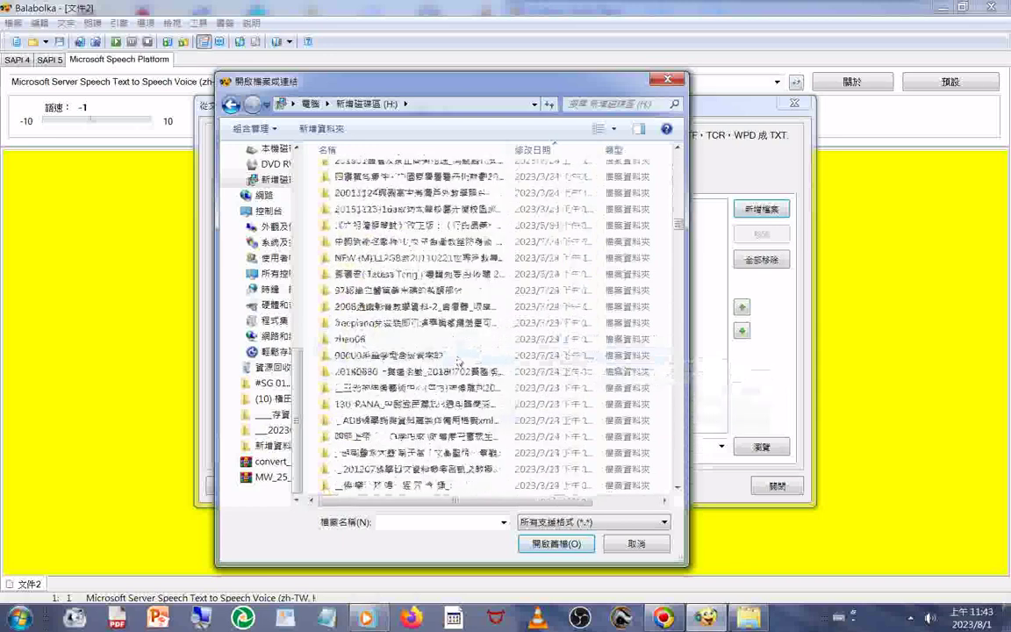
scroll(458, 360, "down", 3)
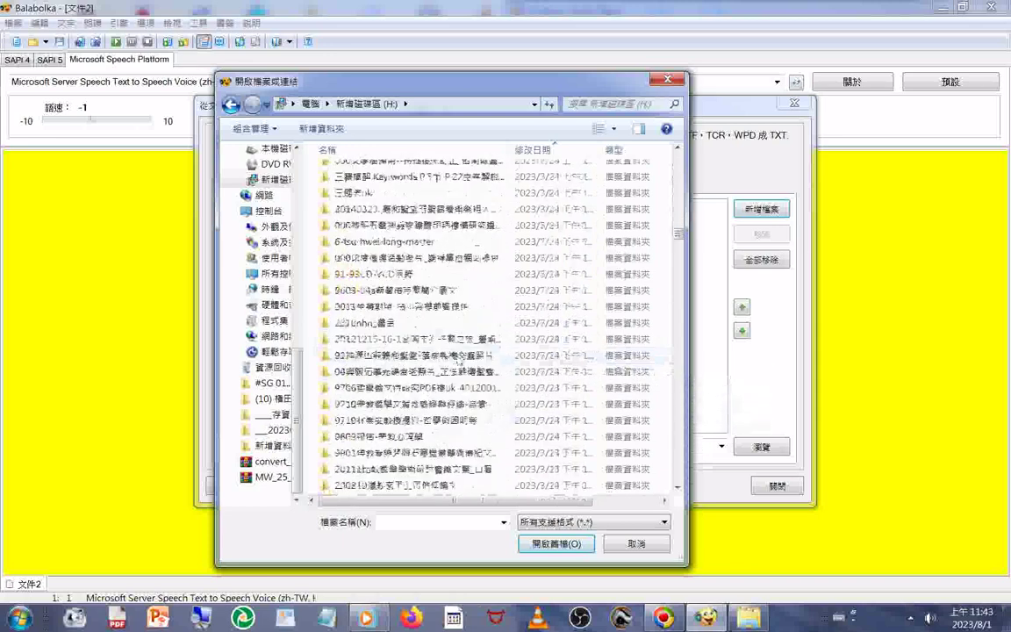
scroll(461, 359, "down", 9)
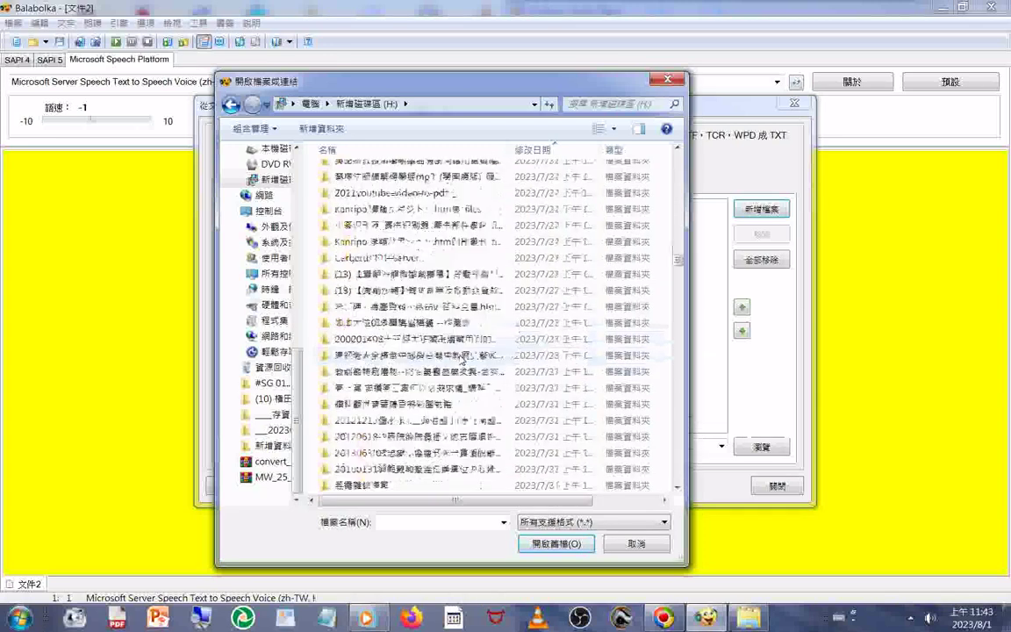
scroll(468, 357, "down", 5)
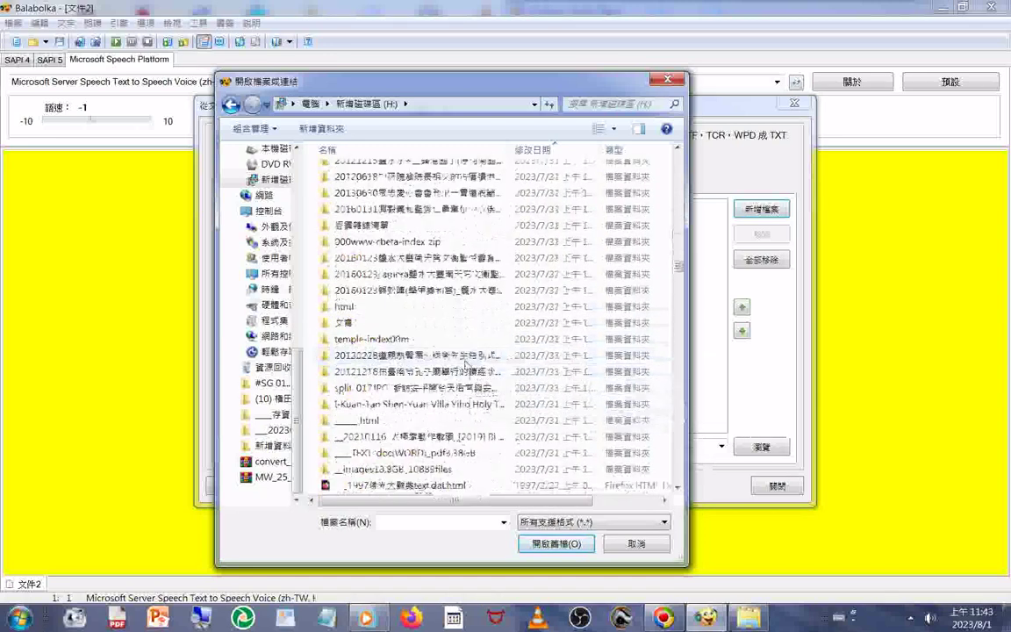
left_click(352, 307)
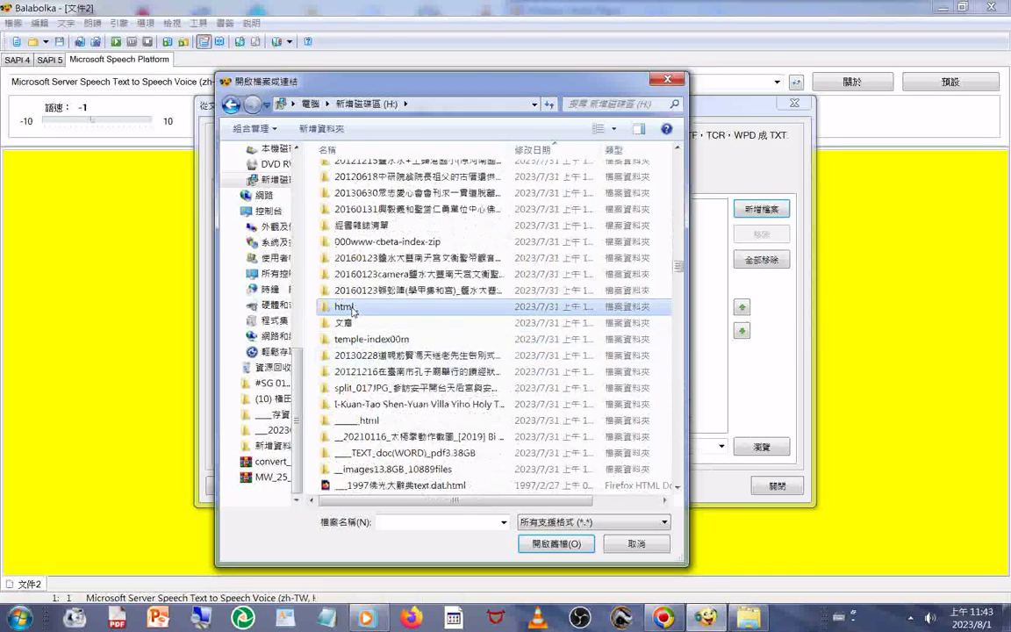
double_click(352, 308)
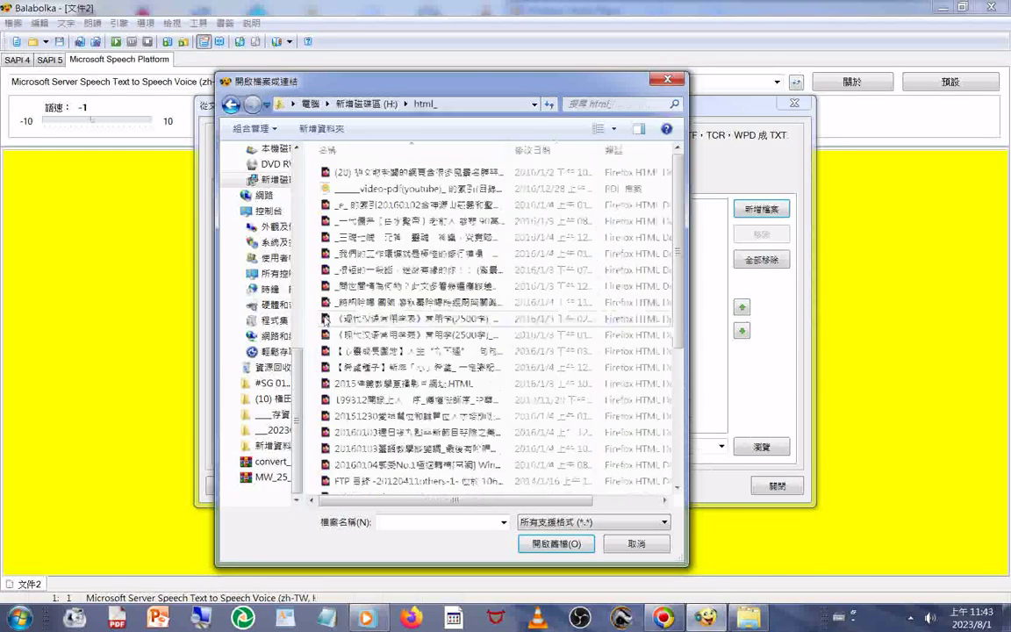
Step: Sort the files in the html_ folder by type
right_click(314, 274)
mouse_move(452, 293)
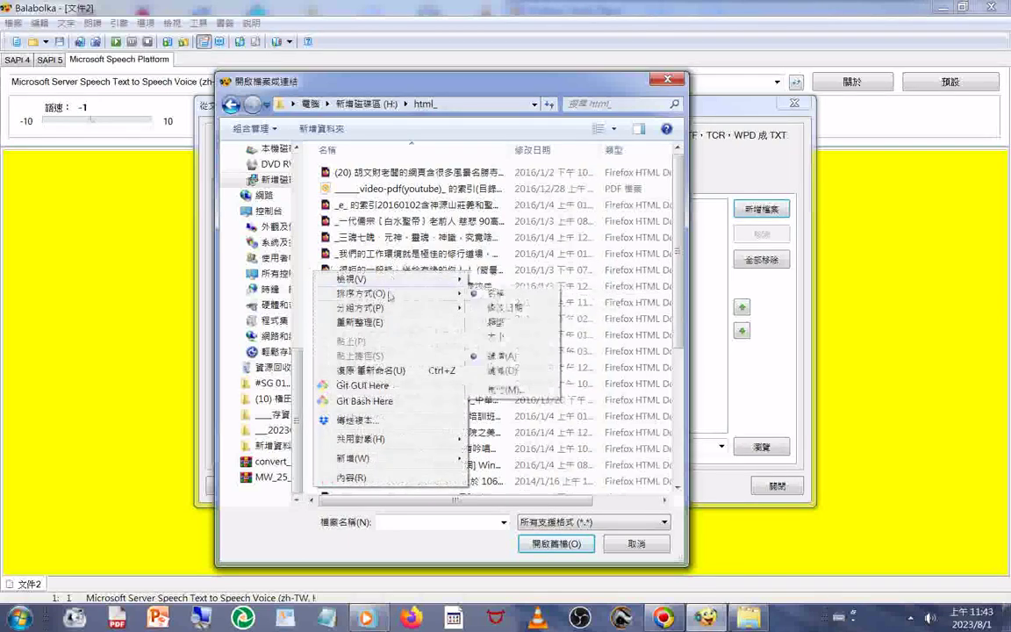
left_click(496, 322)
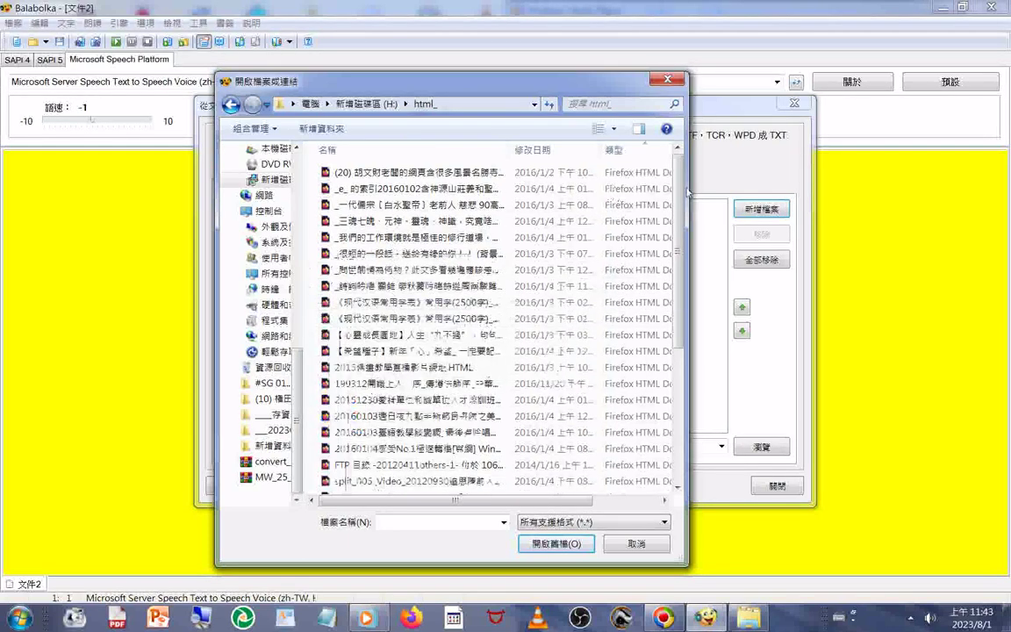
Step: Open the video-pdf(youtube) index PDF in Google Chrome, look through it to the last page, and return to the file selection
scroll(445, 286, "down", 5)
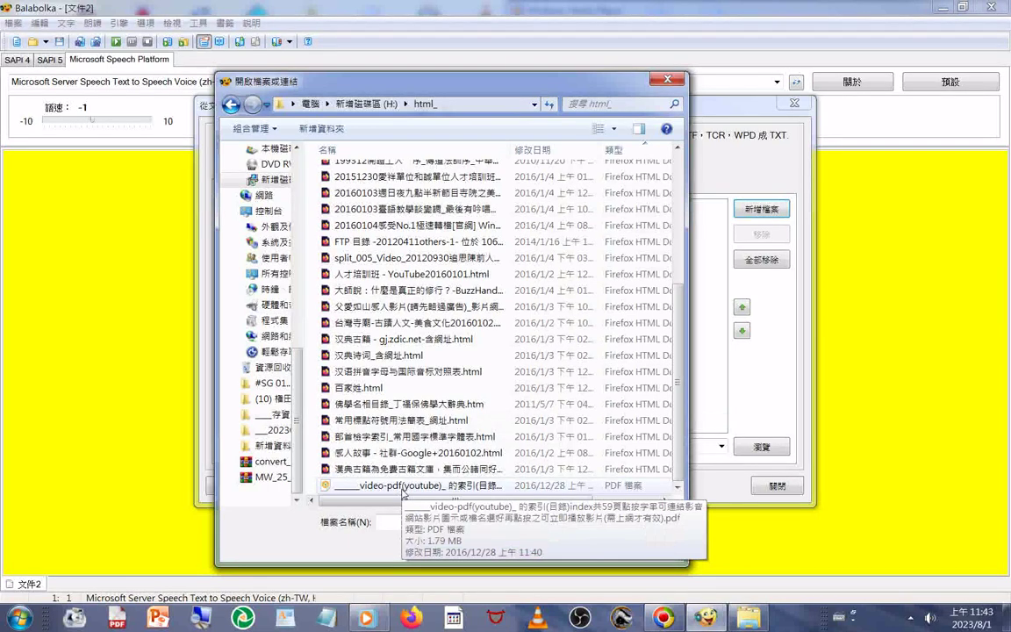
left_click(403, 488)
right_click(403, 488)
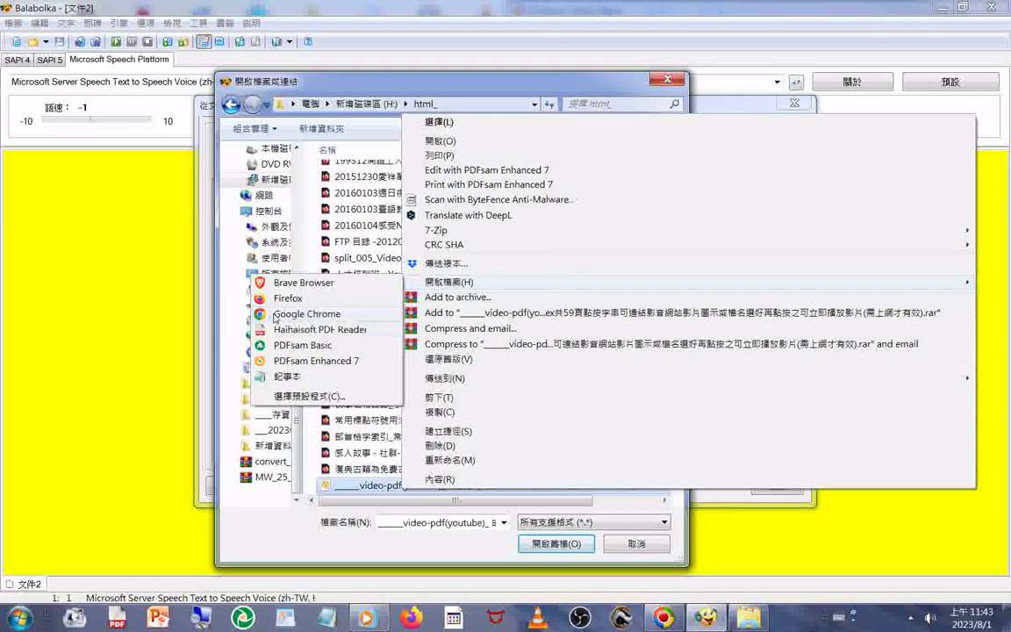
left_click(656, 77)
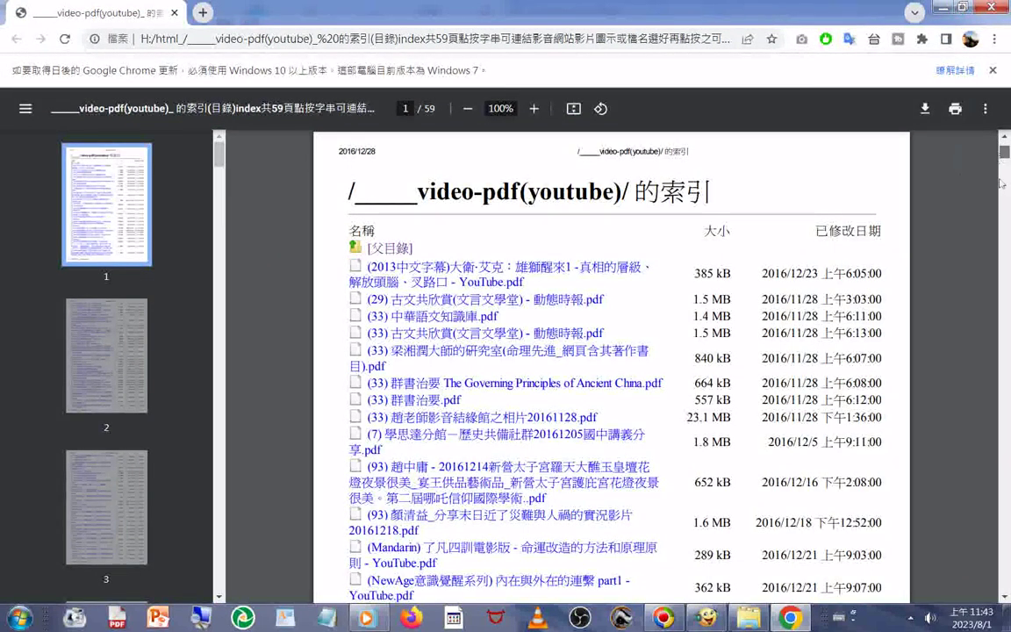
scroll(1000, 183, "down", 20)
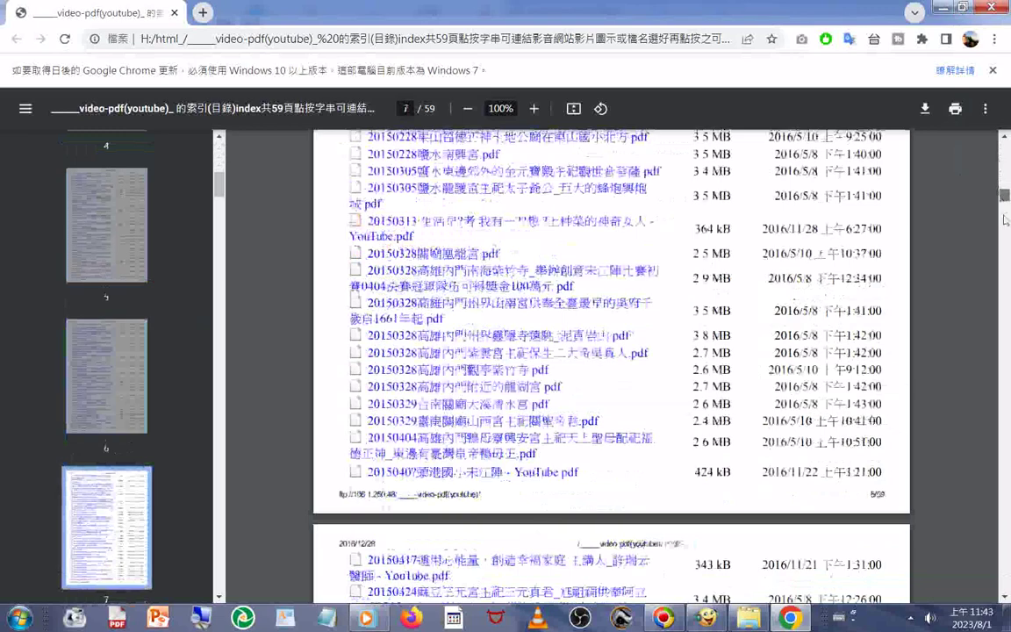
left_click_drag(1006, 219, 1006, 596)
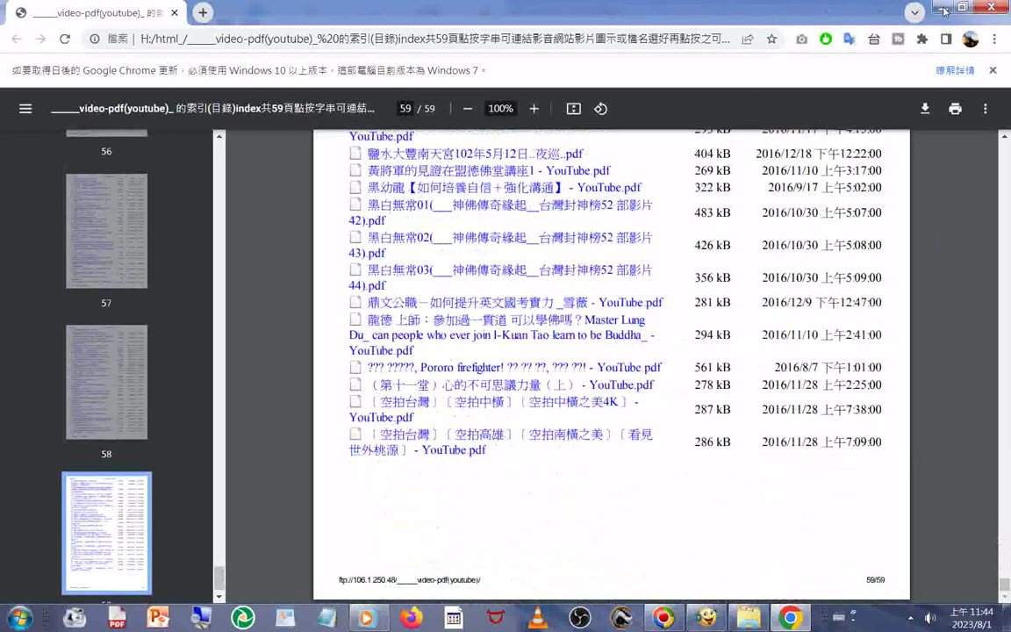
left_click(943, 10)
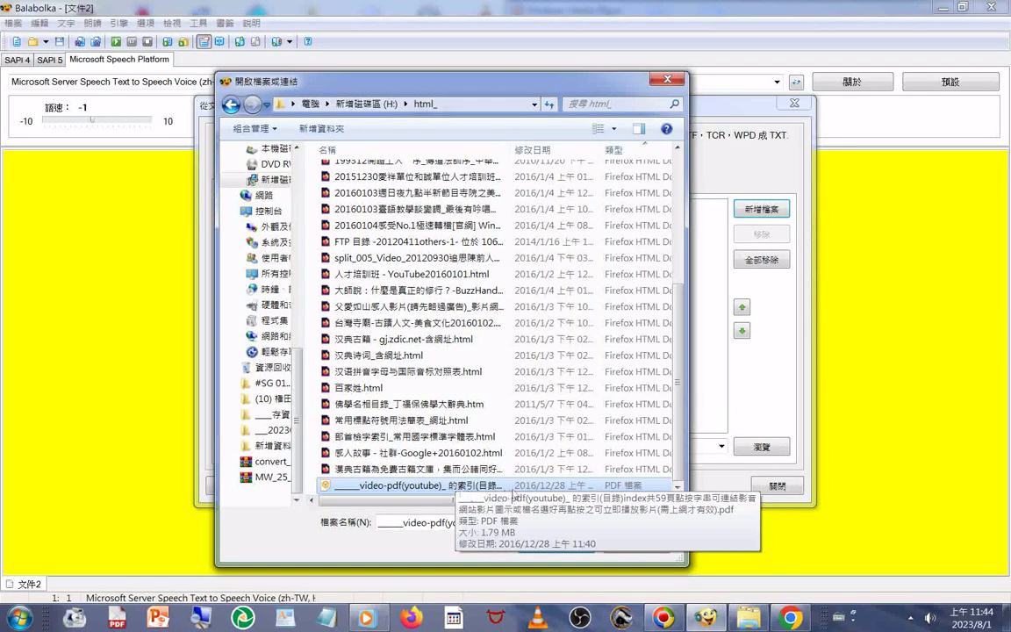
Step: Select all the HTML files in the html_ folder, leaving out the PDF, and add them to the conversion list
scroll(513, 492, "up", 5)
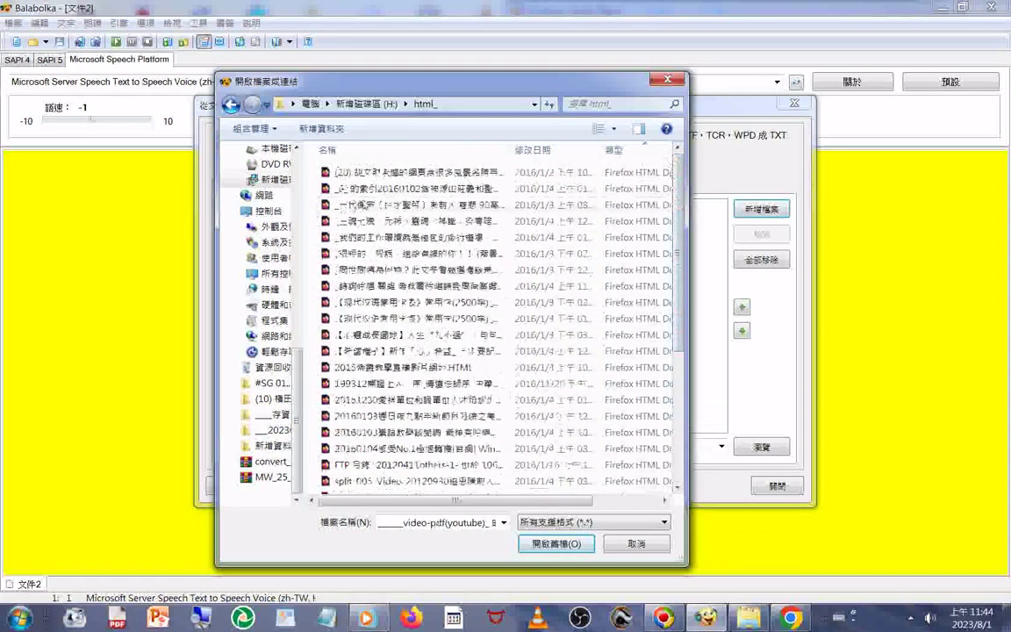
left_click(365, 172)
scroll(402, 264, "down", 4)
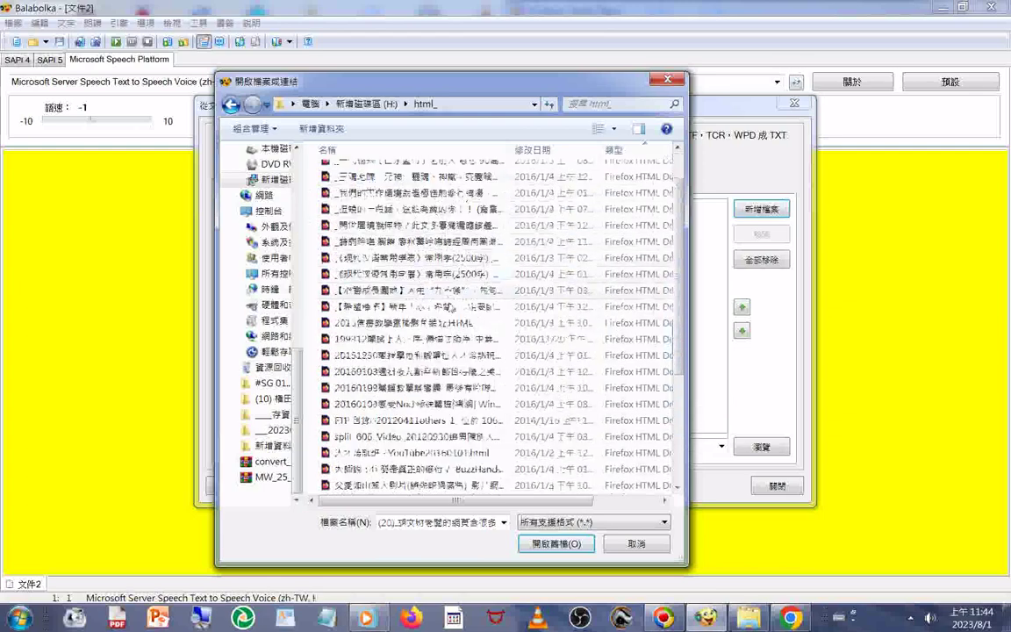
scroll(496, 316, "down", 2)
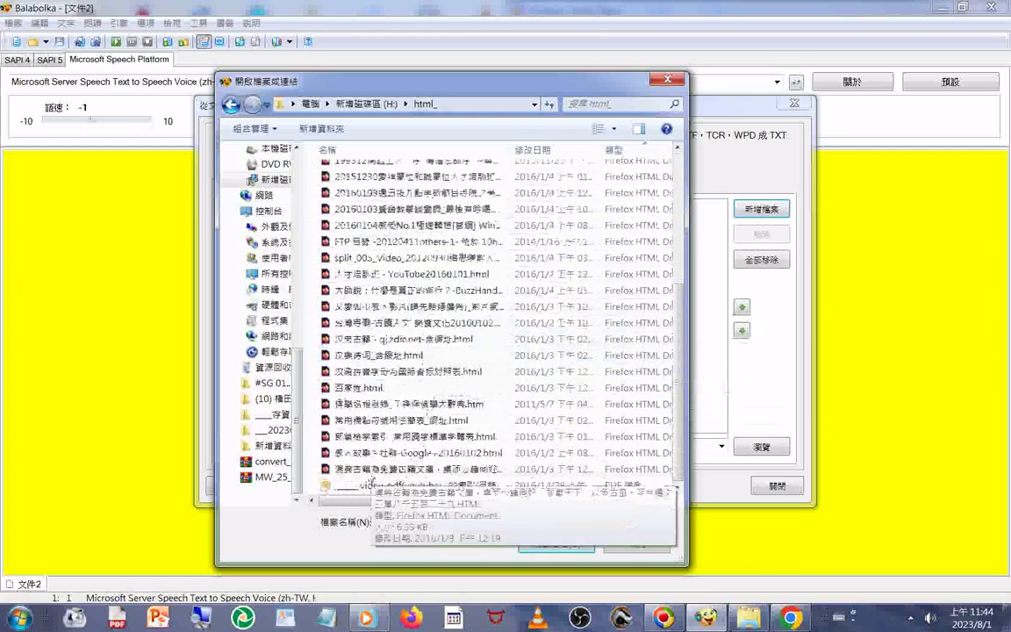
left_click(540, 549)
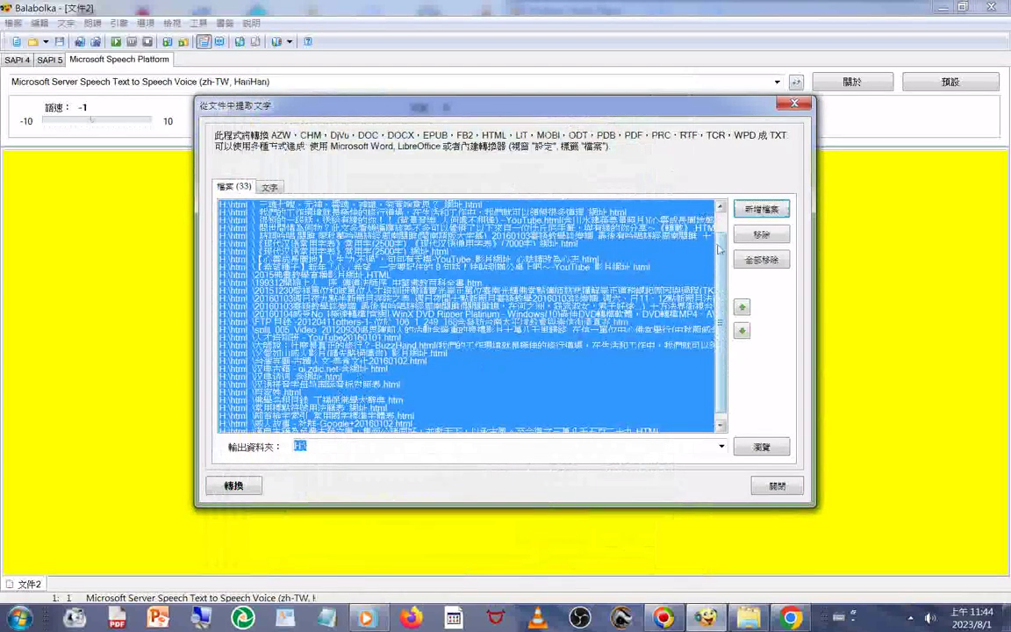
scroll(648, 290, "up", 1)
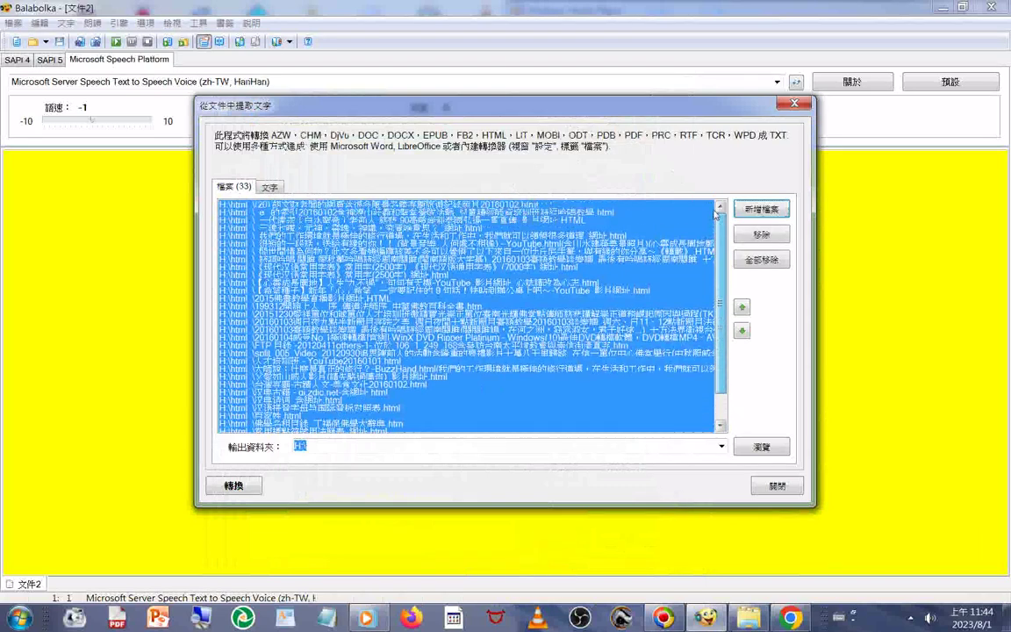
Step: Name the combined text file html_all_01 and convert the listed files
left_click(268, 189)
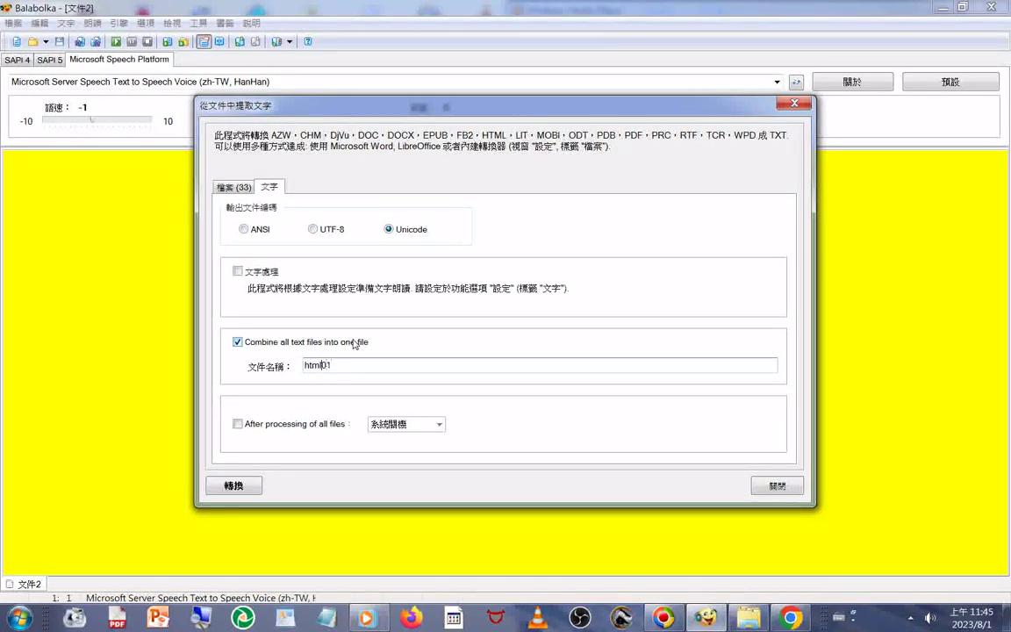
type("a")
type("ll")
type("_")
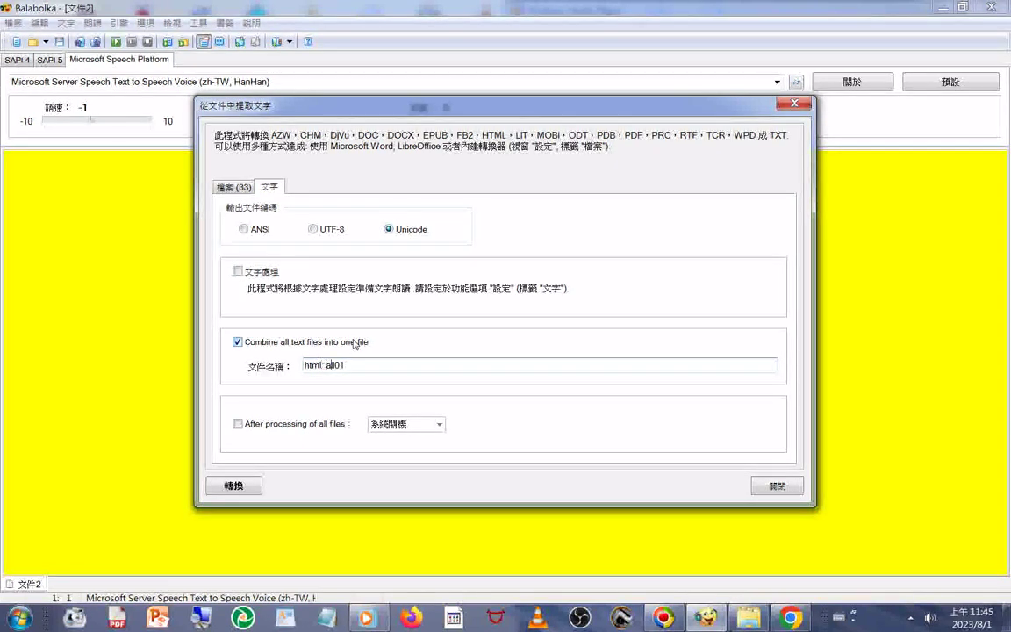
type("_")
left_click(234, 485)
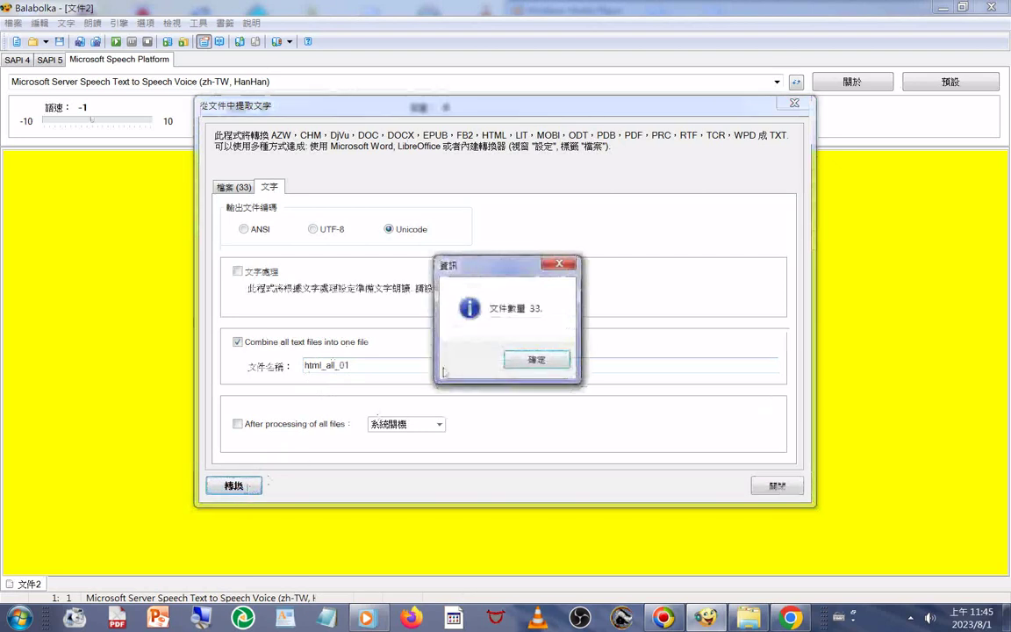
Step: Close the conversion message, switch to Windows Explorer and select html_all_01.txt on drive H:
left_click(535, 359)
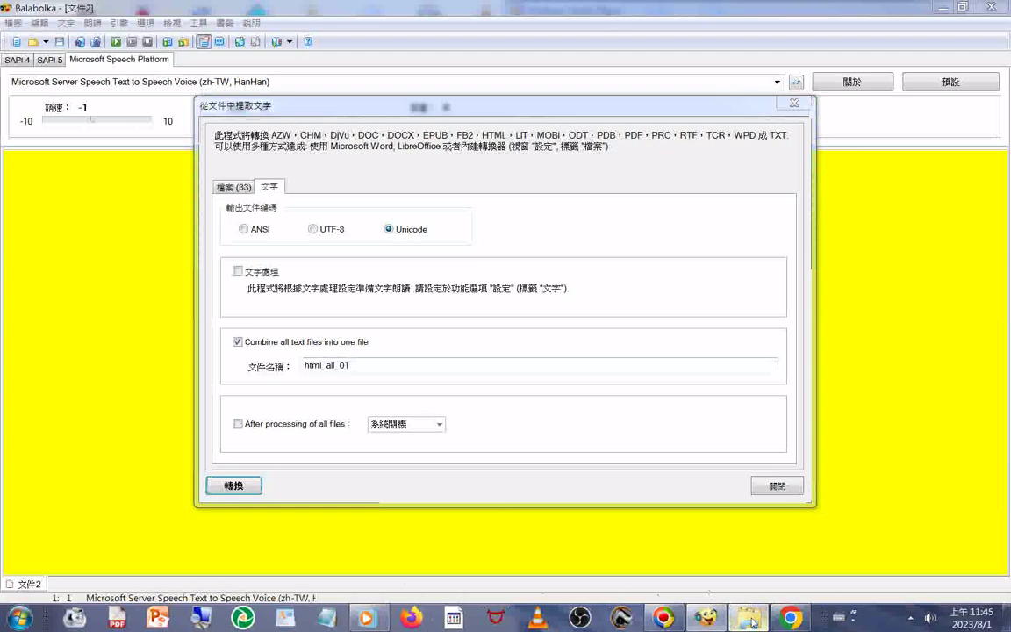
left_click(753, 621)
left_click(162, 165)
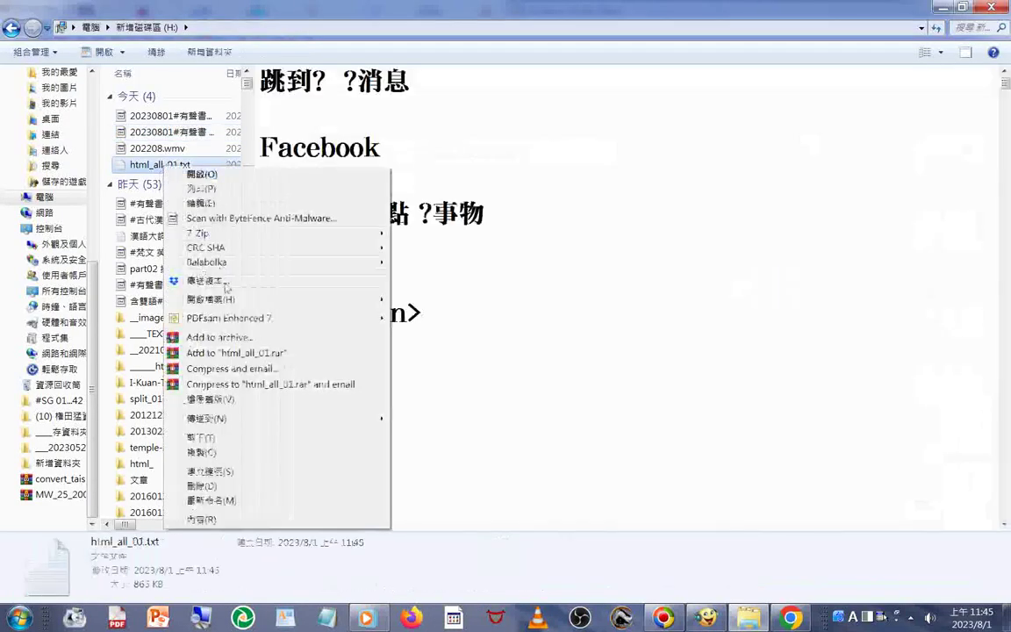
mouse_move(230, 304)
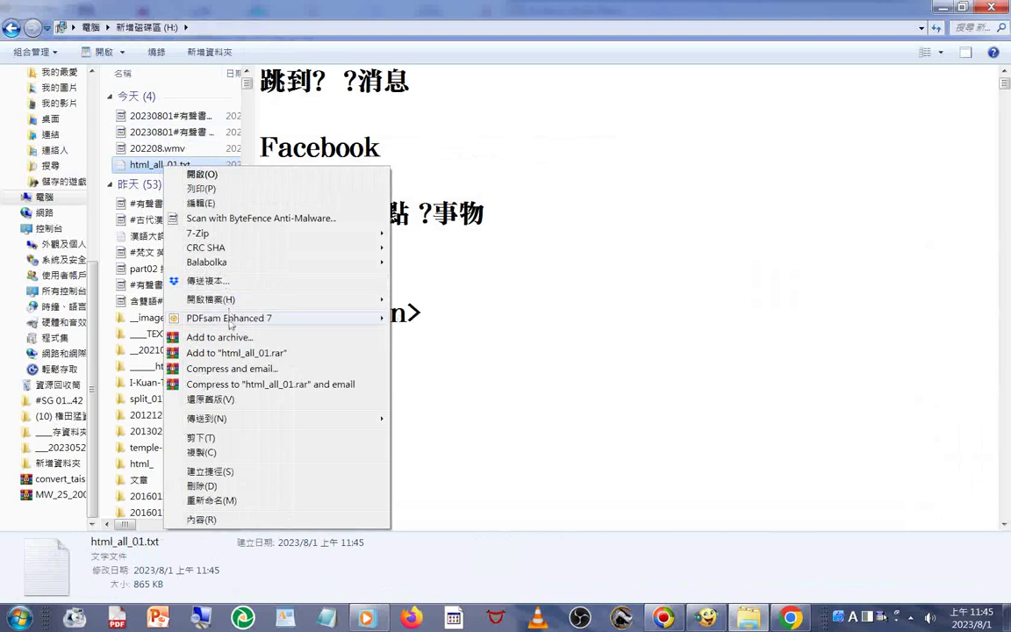
Step: Start Notepad with a new empty document and set a smaller font size for its text
left_click(21, 617)
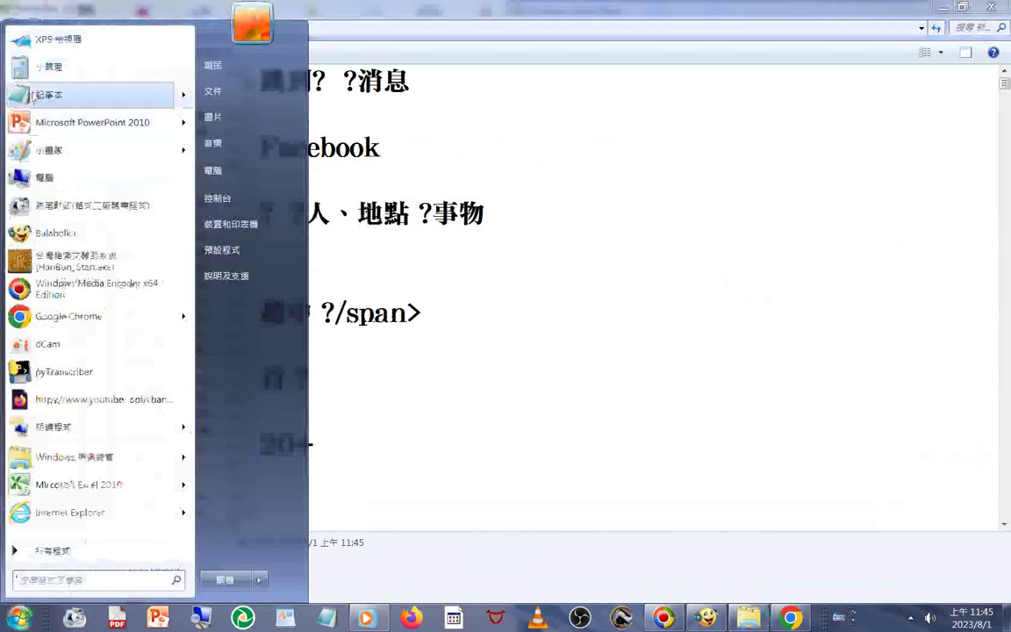
left_click(31, 97)
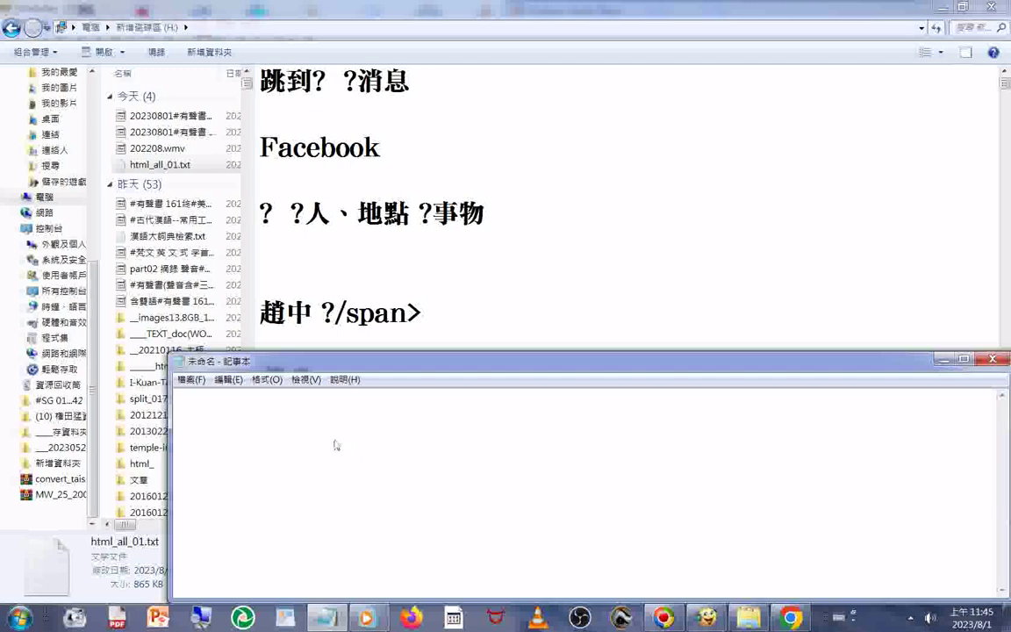
left_click(267, 379)
left_click(286, 409)
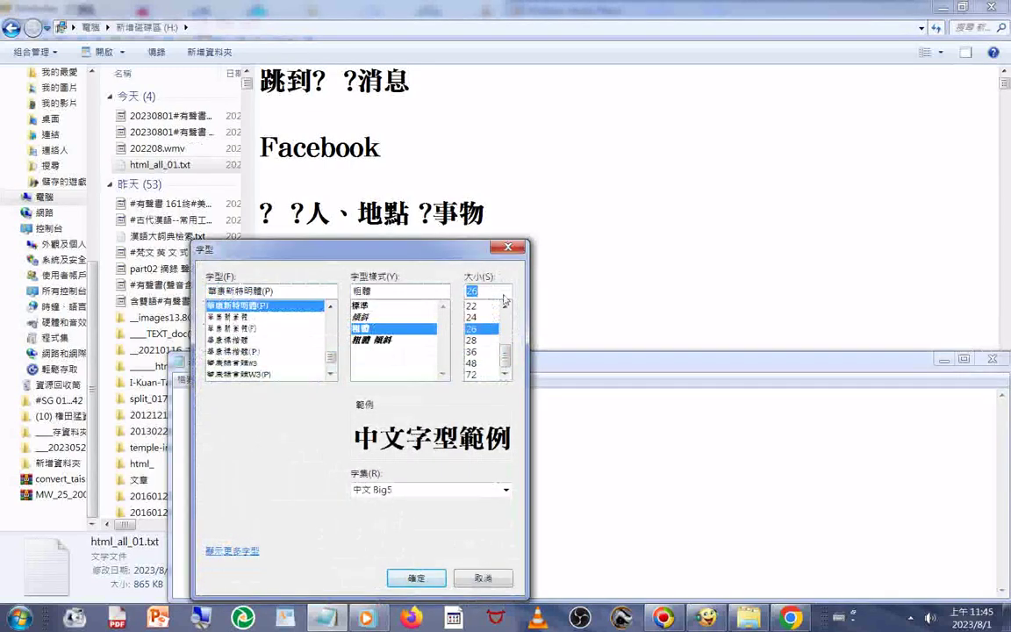
key("Return")
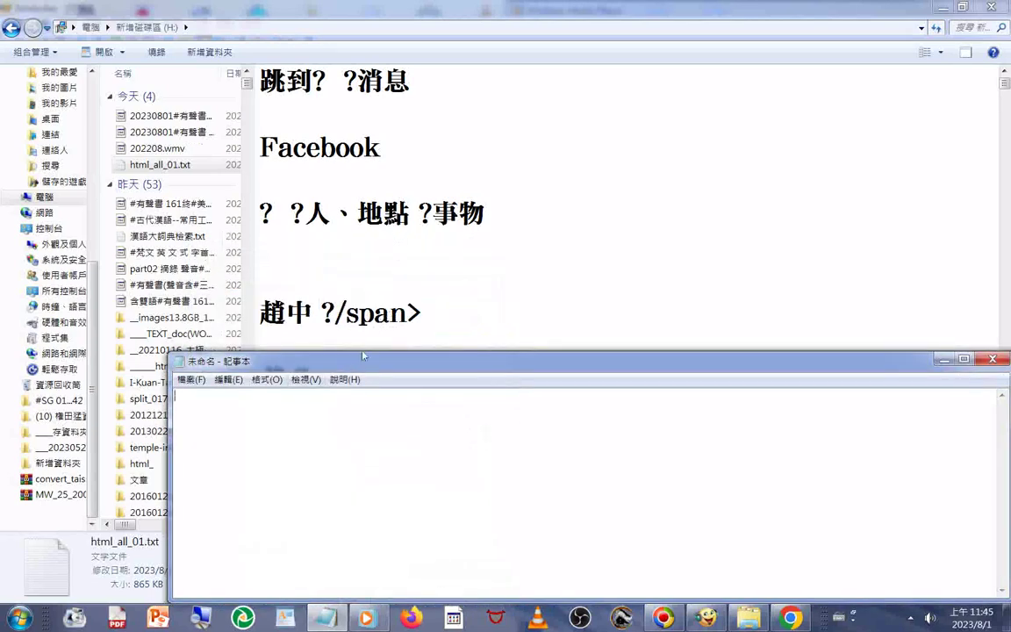
Step: Dock the Notepad window to the right half of the screen and open html_all_01.txt from the folder in it
left_click_drag(362, 355, 456, 92)
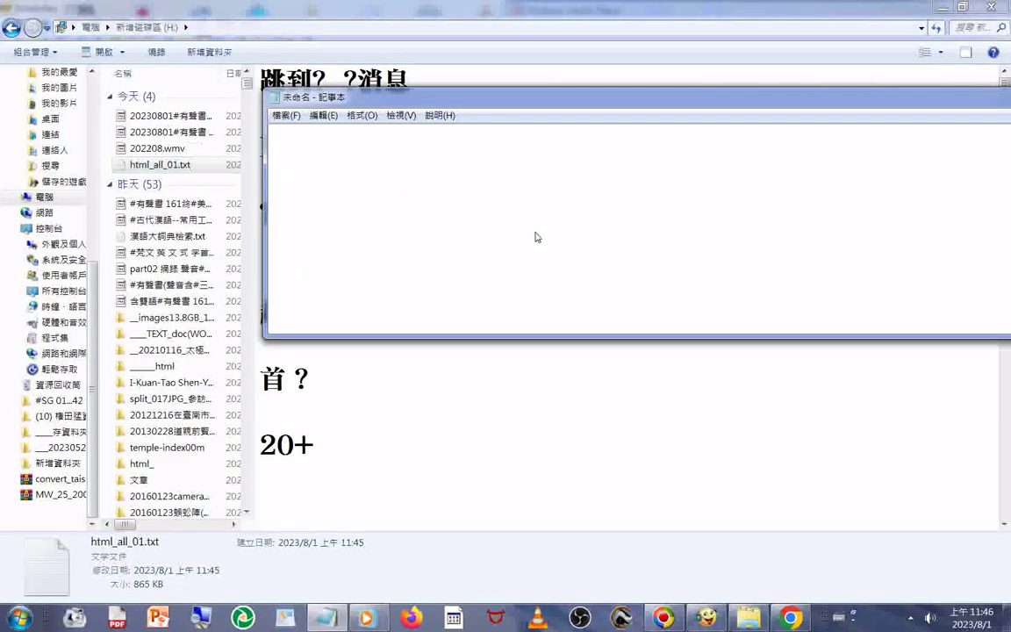
key("super+Right")
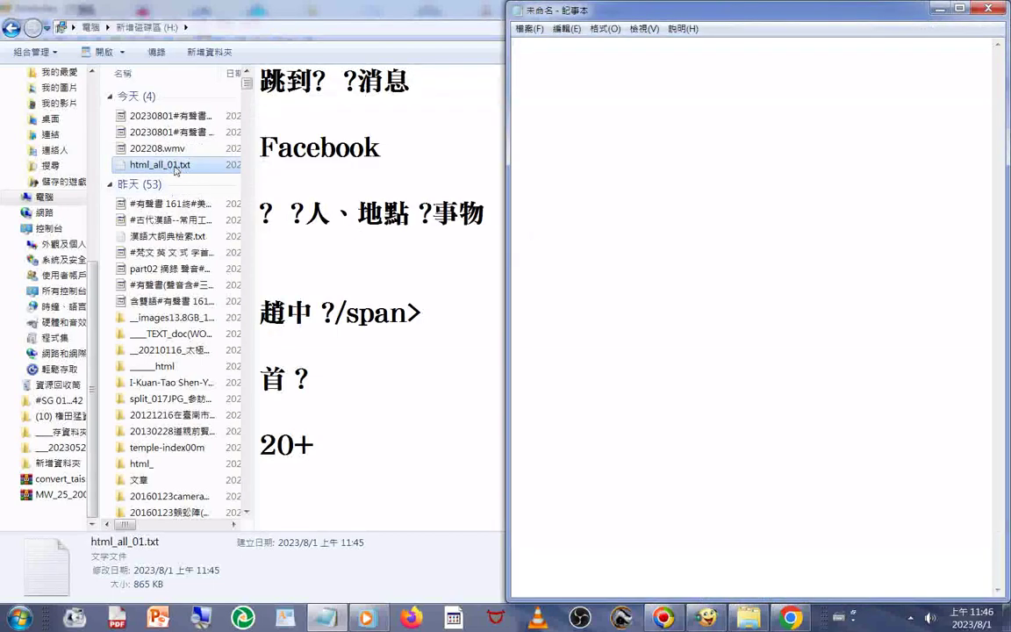
left_click_drag(175, 167, 644, 218)
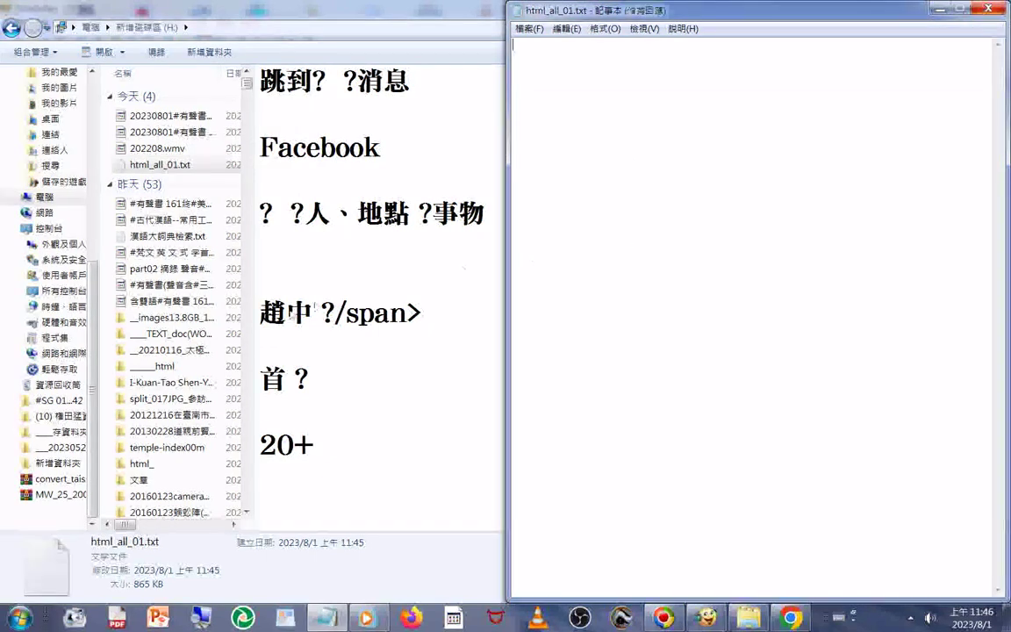
Step: Look through the combined text in html_all_01.txt to check the content extracted from the HTML files
scroll(651, 242, "down", 7)
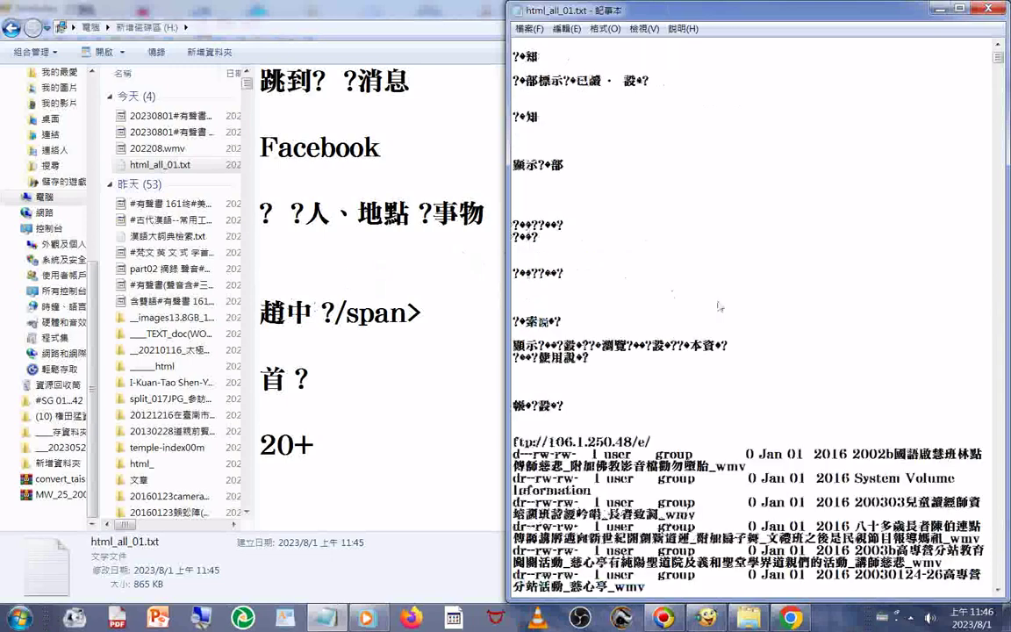
scroll(718, 306, "down", 10)
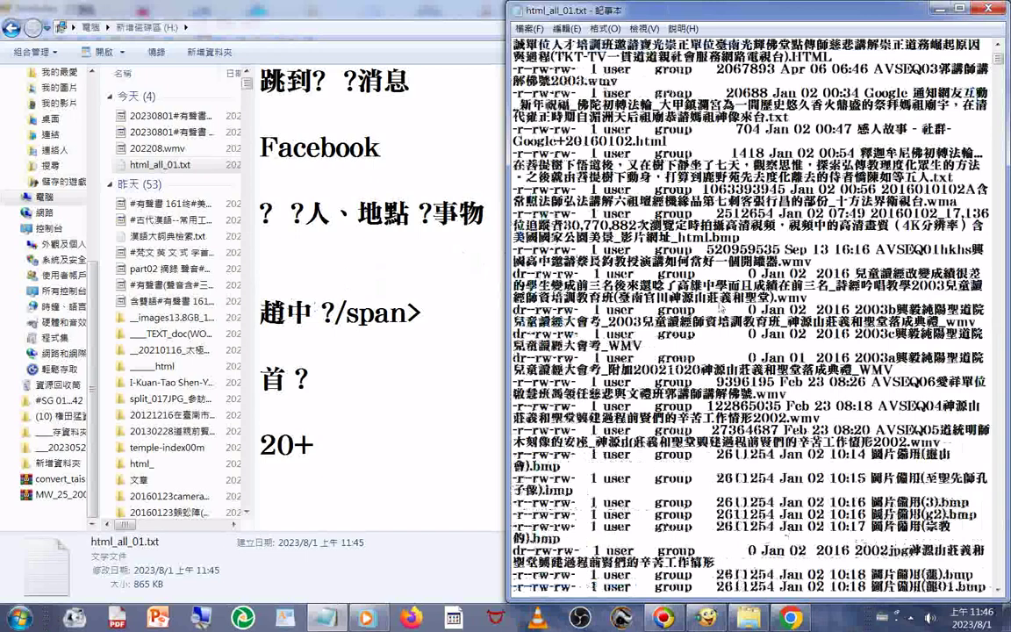
scroll(720, 306, "up", 10)
scroll(720, 306, "down", 8)
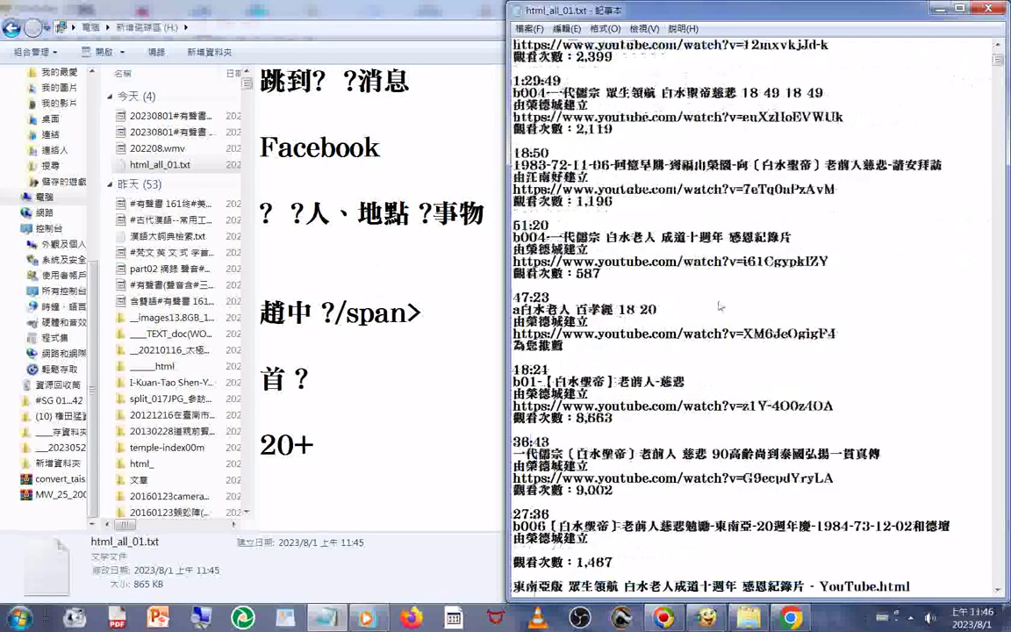
scroll(719, 306, "down", 7)
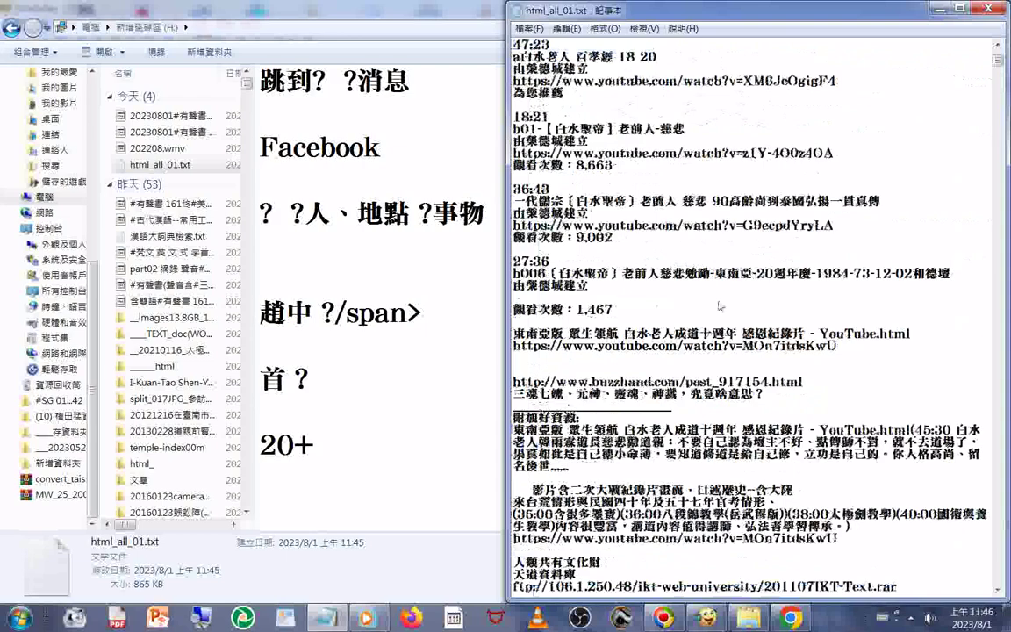
scroll(720, 306, "down", 12)
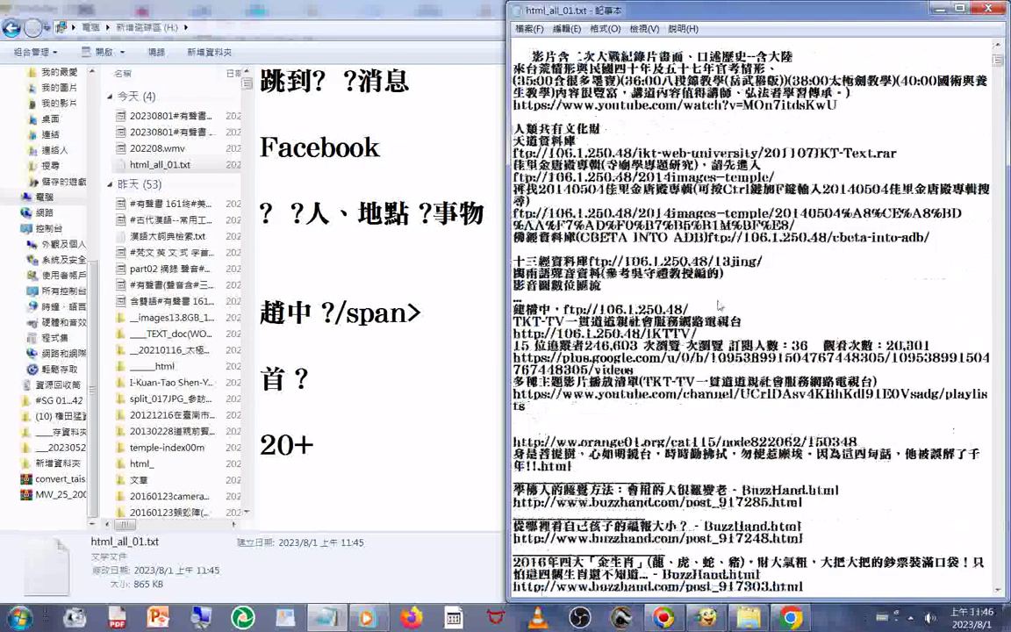
scroll(720, 305, "down", 10)
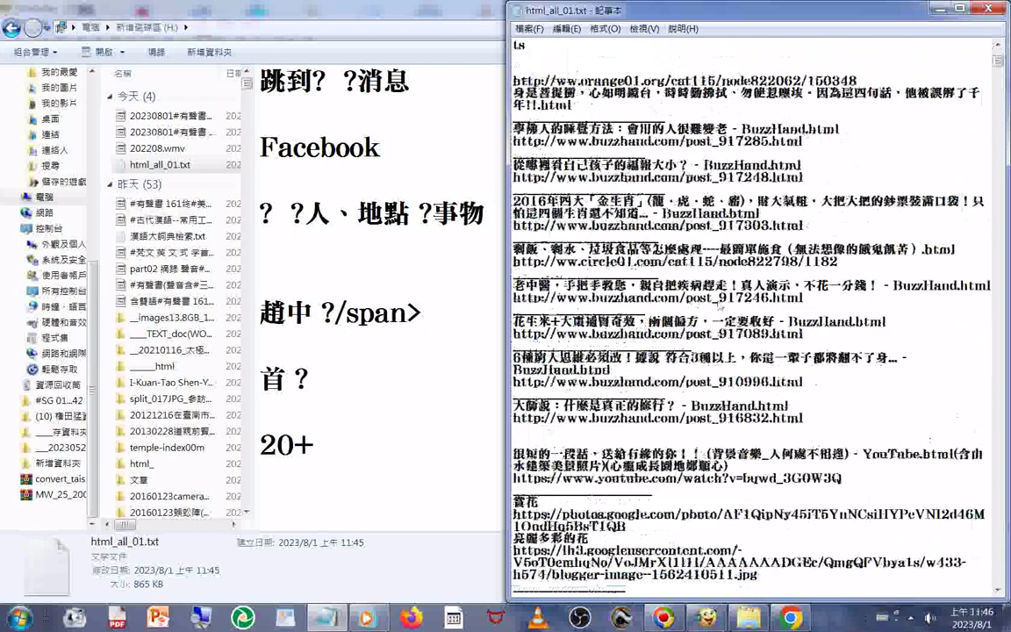
scroll(740, 308, "down", 10)
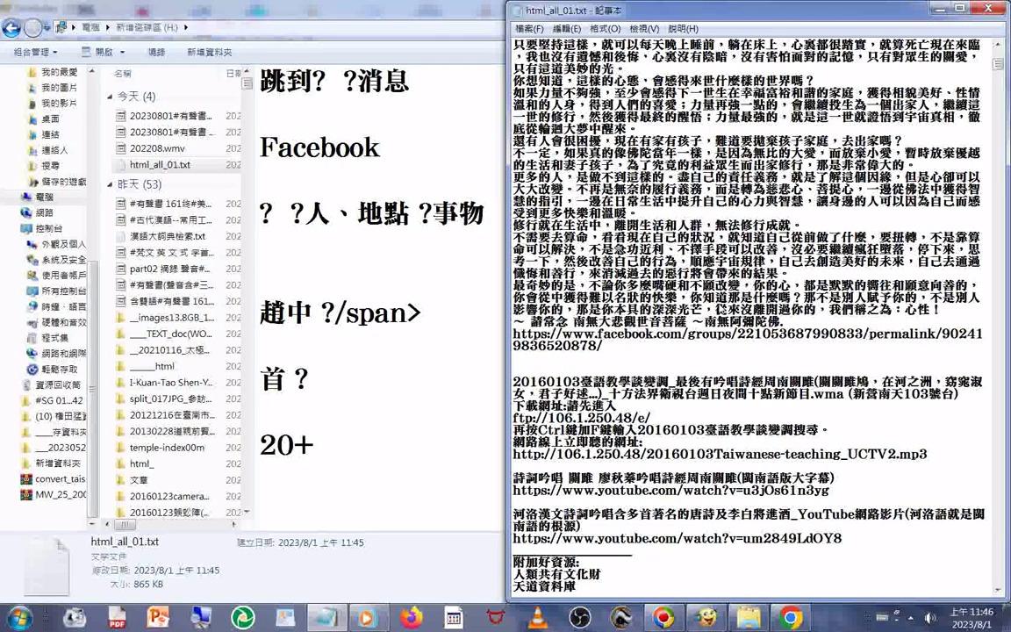
scroll(753, 316, "down", 4)
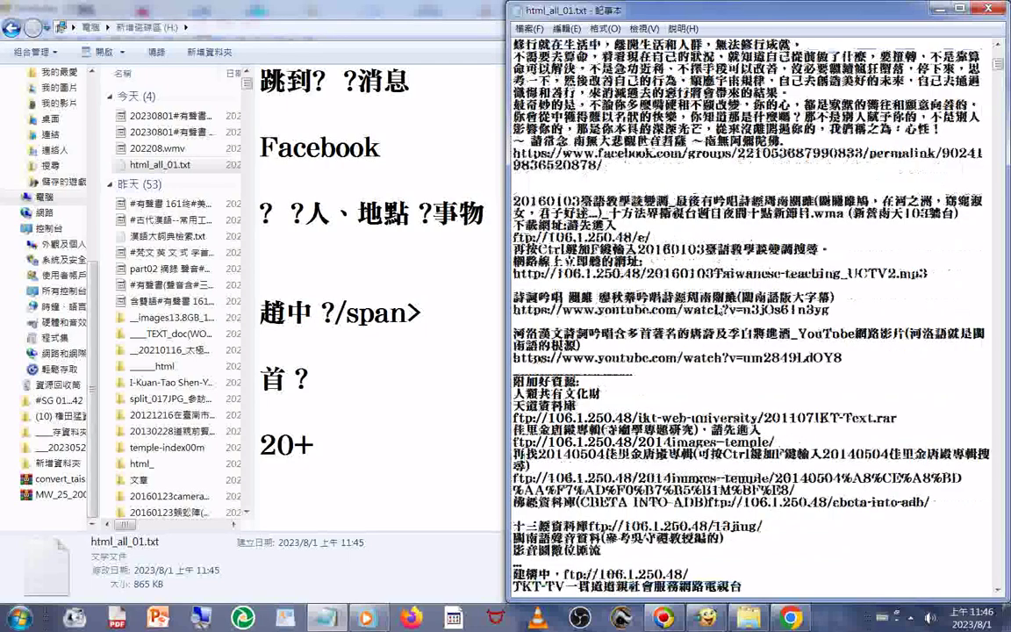
scroll(718, 309, "down", 5)
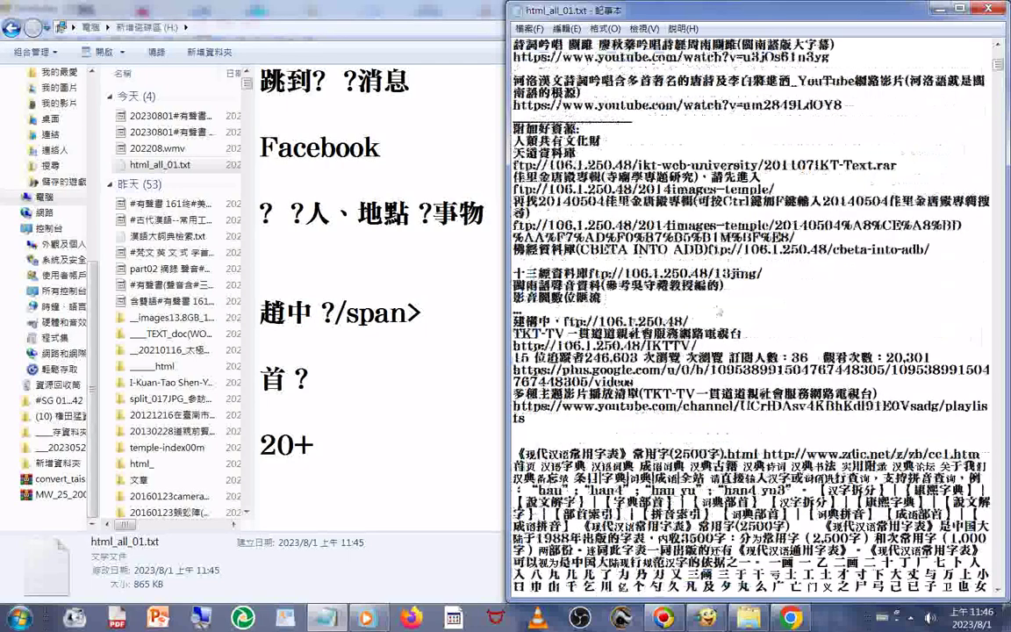